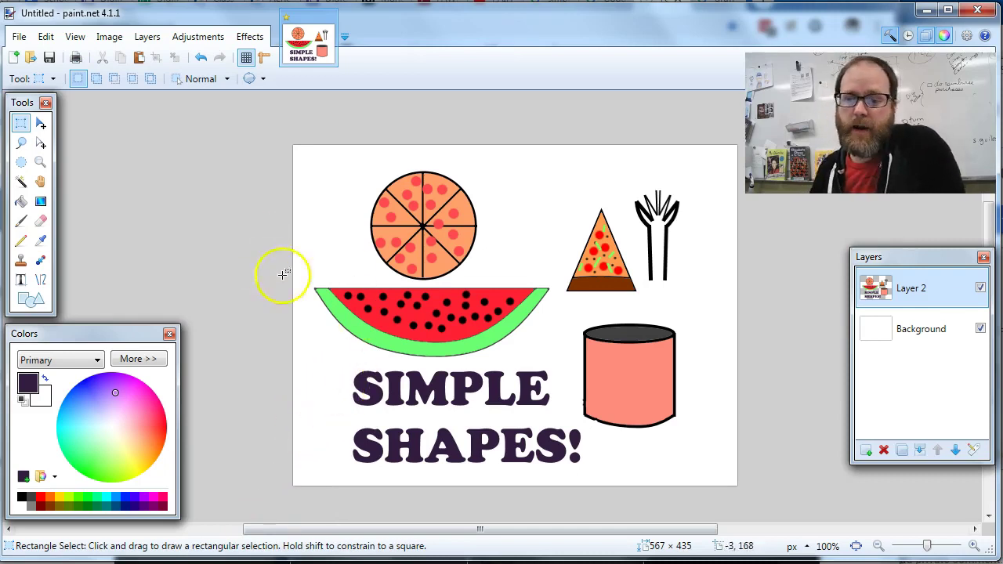
# Create a new 800 × 600 image and zoom out to 67% to see the whole canvas
pyautogui.click(19, 37)
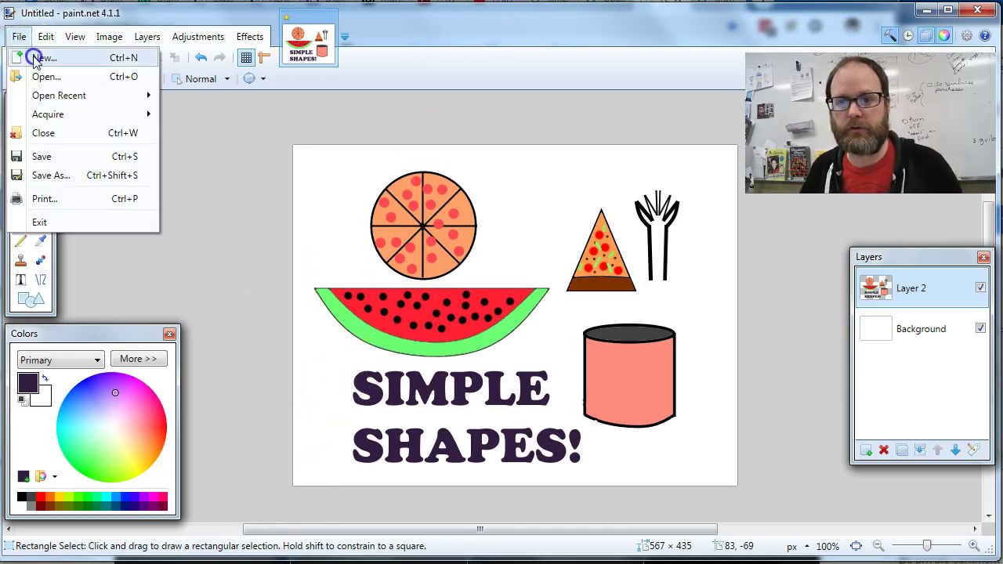
pyautogui.click(35, 58)
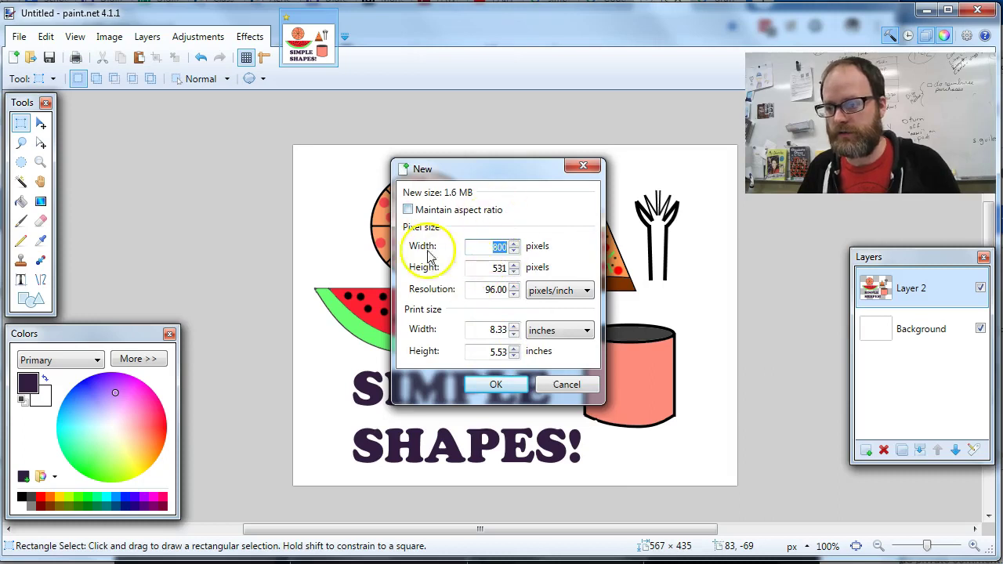
pyautogui.click(495, 268)
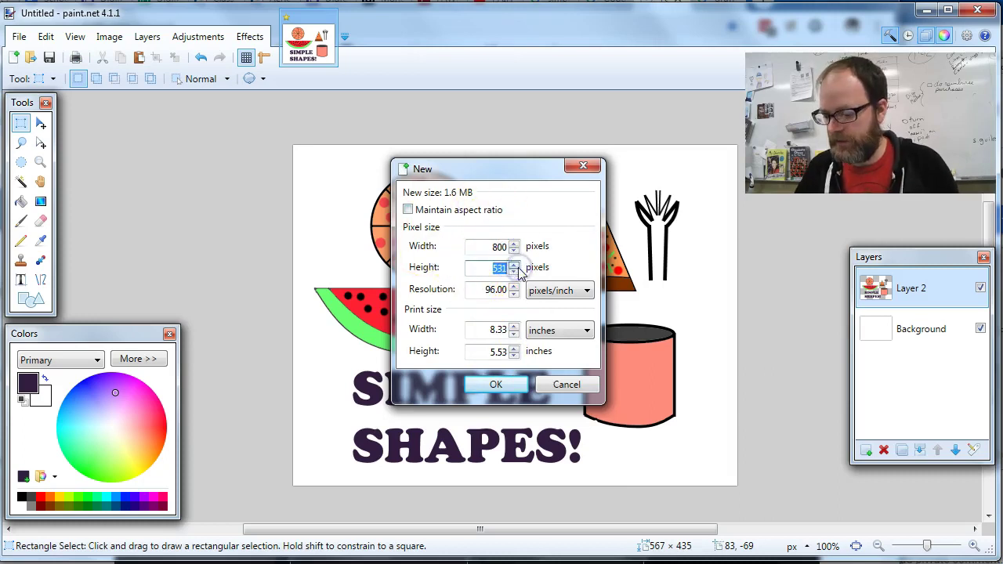
pyautogui.write('600')
pyautogui.press('Return')
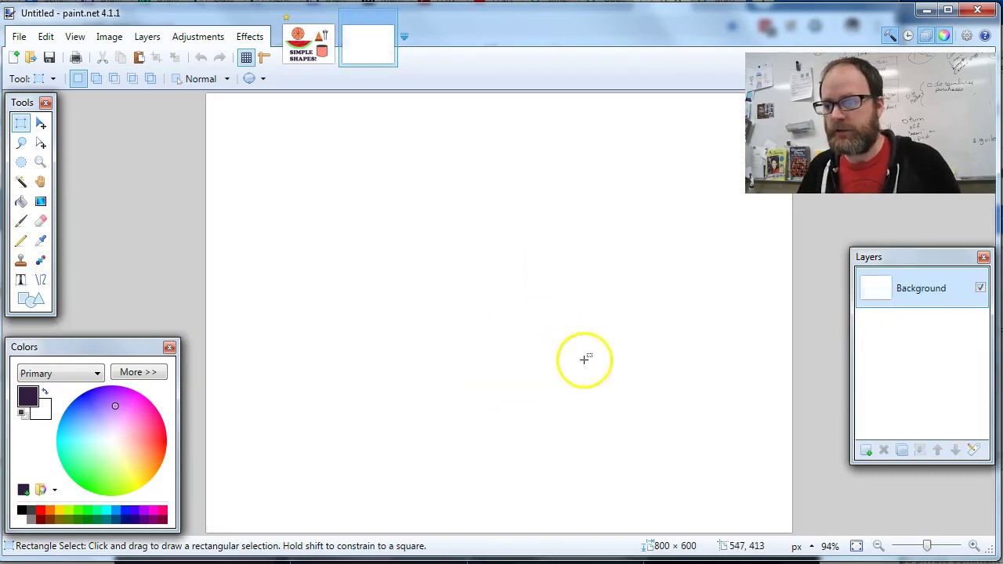
pyautogui.click(879, 548)
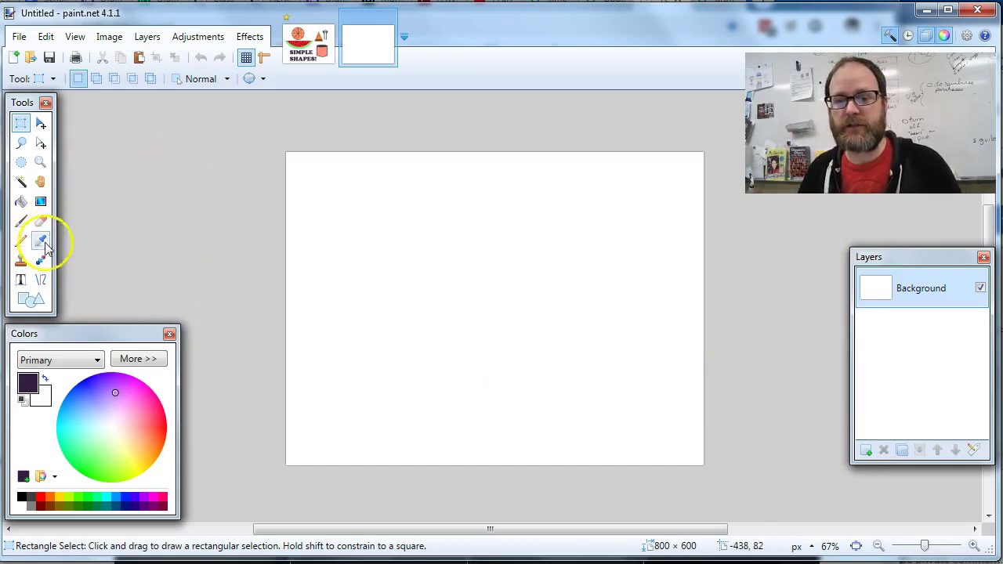
# Draw a thin, flat black ellipse of about 119 × 21 pixels near the canvas top centre
pyautogui.click(30, 300)
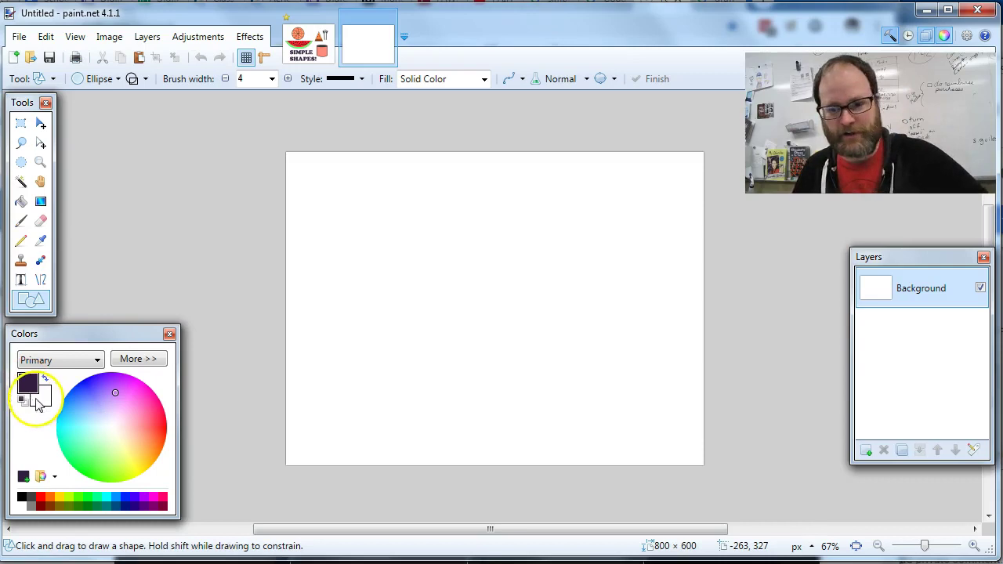
pyautogui.click(24, 480)
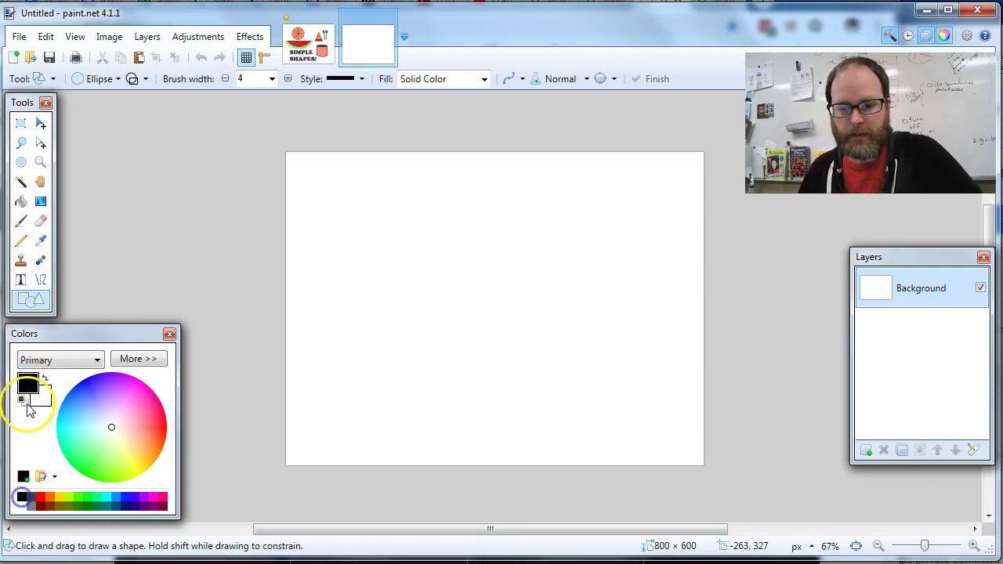
pyautogui.click(94, 78)
pyautogui.click(29, 301)
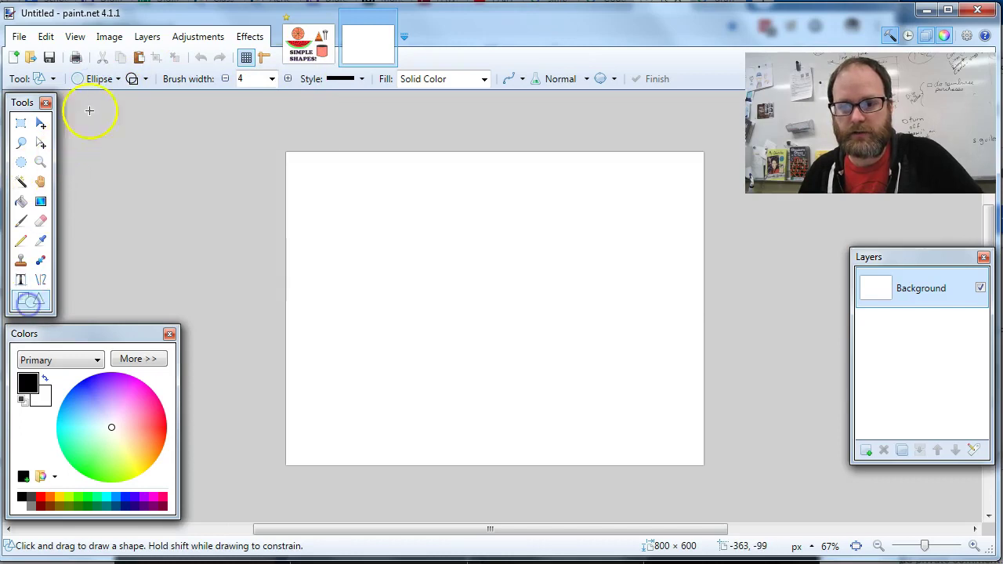
pyautogui.click(97, 79)
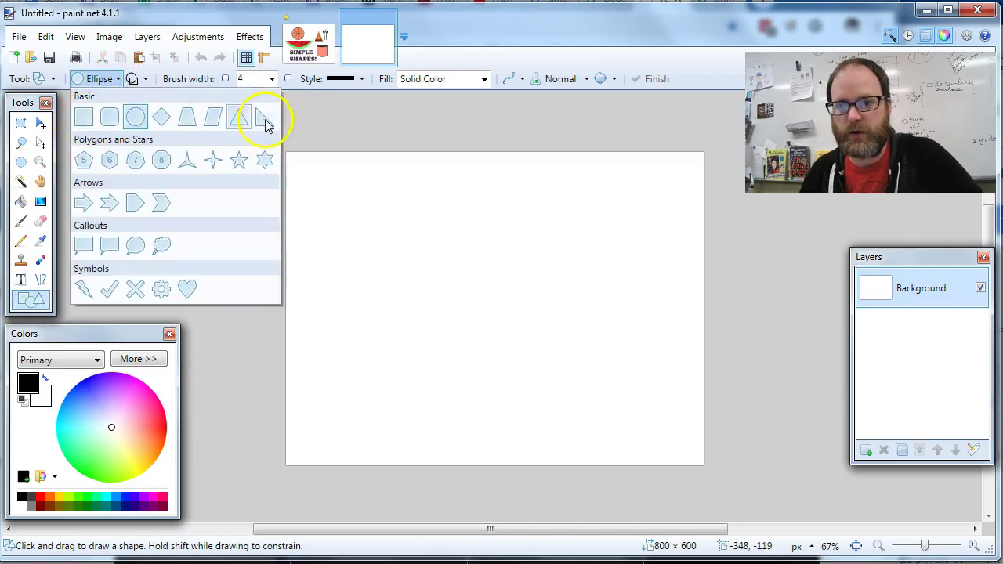
pyautogui.click(139, 123)
pyautogui.moveTo(405, 251); pyautogui.dragTo(467, 261)
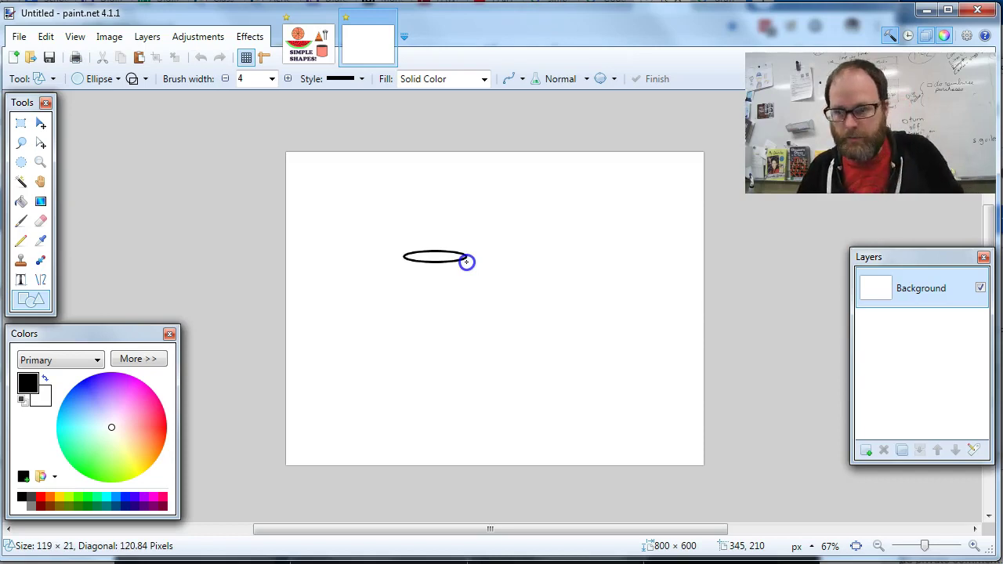
pyautogui.moveTo(466, 262); pyautogui.dragTo(467, 262)
pyautogui.press('Return')
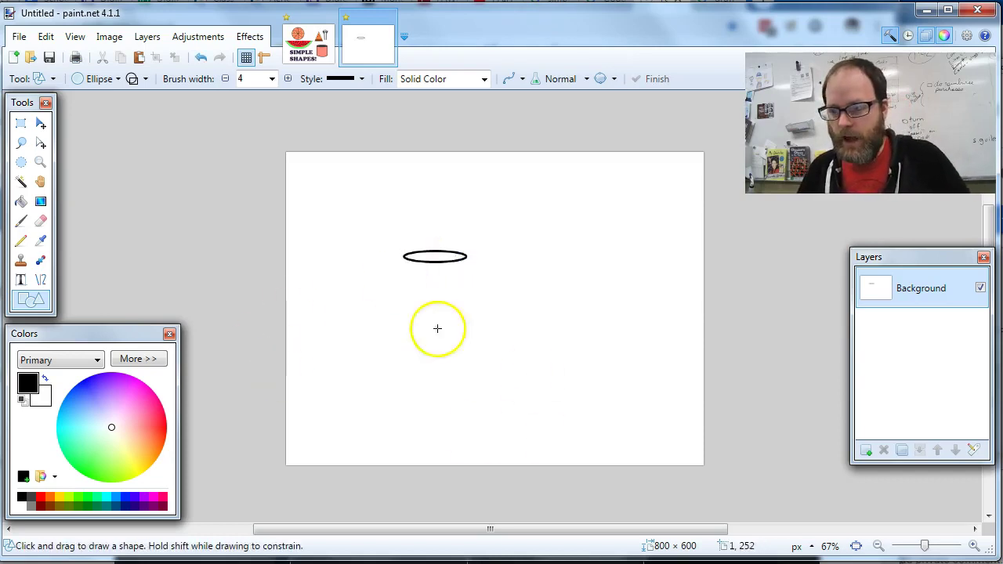
# Zoom in on the ellipse and draw a black vertical line down from its left end
pyautogui.click(39, 164)
pyautogui.moveTo(344, 220); pyautogui.dragTo(538, 376)
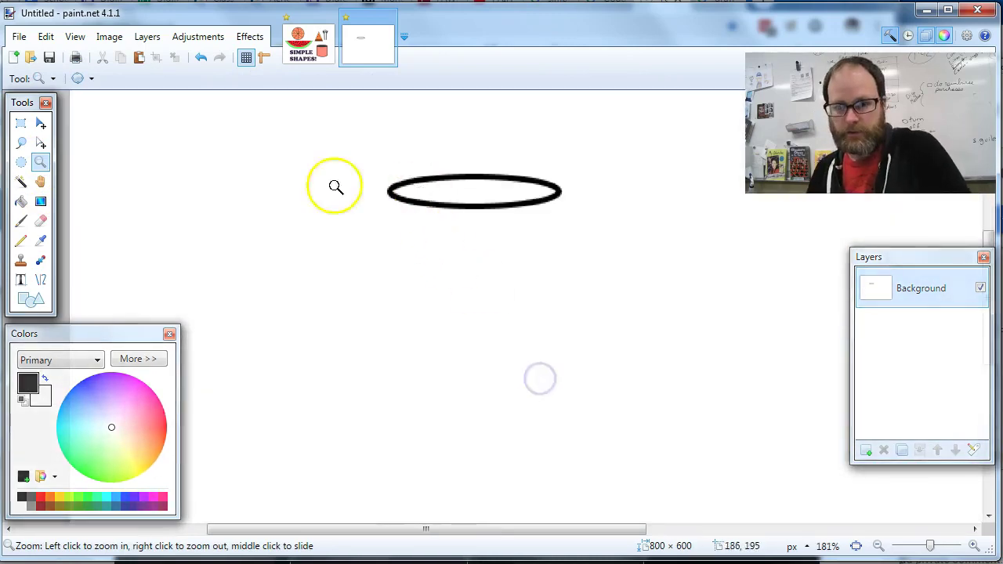
pyautogui.click(41, 282)
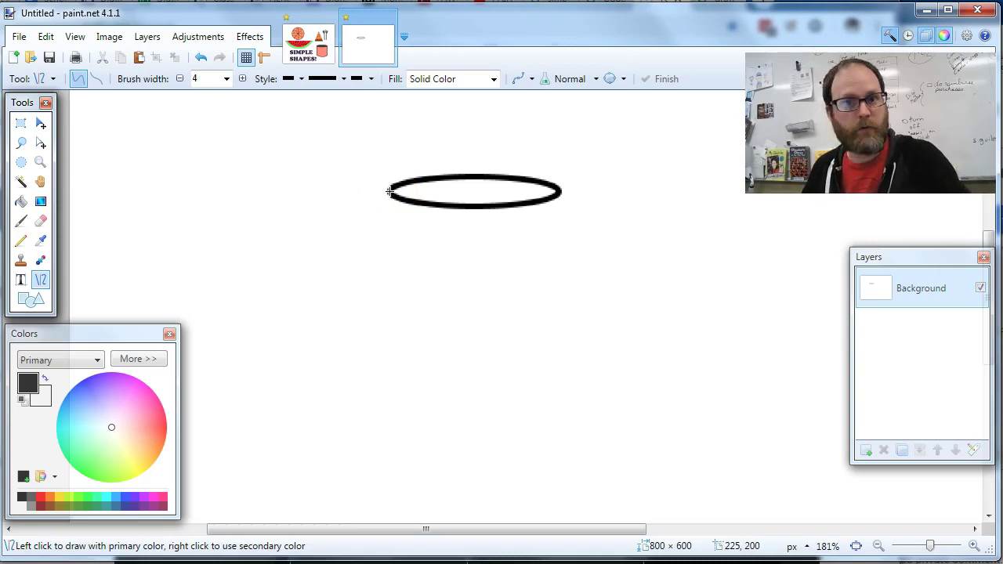
pyautogui.moveTo(389, 191); pyautogui.dragTo(390, 230)
pyautogui.moveTo(390, 314); pyautogui.dragTo(391, 380)
pyautogui.press('Return')
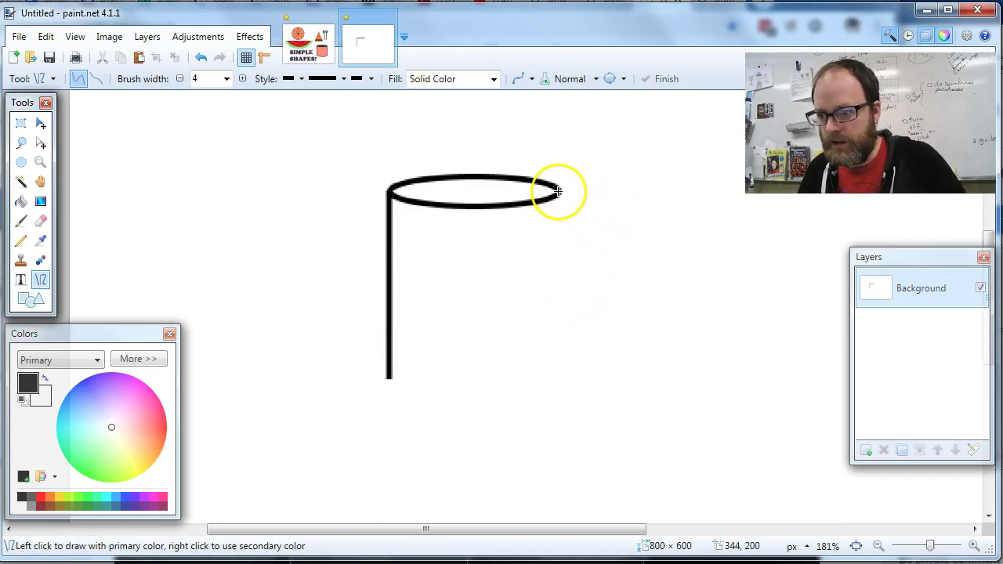
# Draw the matching vertical black line down from the ellipse's right end
pyautogui.moveTo(558, 191); pyautogui.dragTo(554, 364)
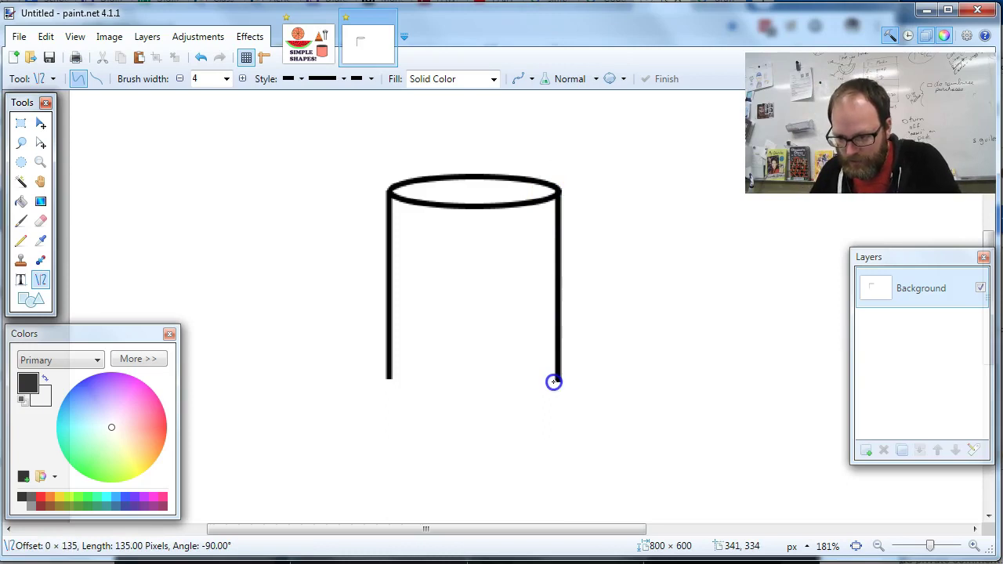
pyautogui.moveTo(554, 382); pyautogui.dragTo(554, 383)
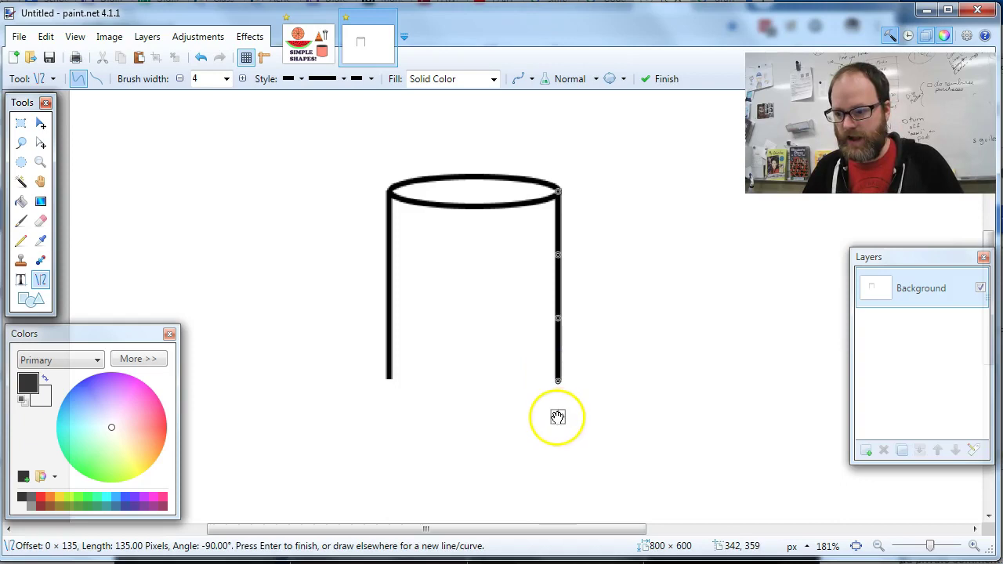
pyautogui.click(555, 419)
pyautogui.moveTo(555, 418)
pyautogui.mouseDown()
pyautogui.moveTo(533, 416)
pyautogui.moveTo(553, 439)
pyautogui.moveTo(559, 422)
pyautogui.mouseUp()
pyautogui.press('Return')
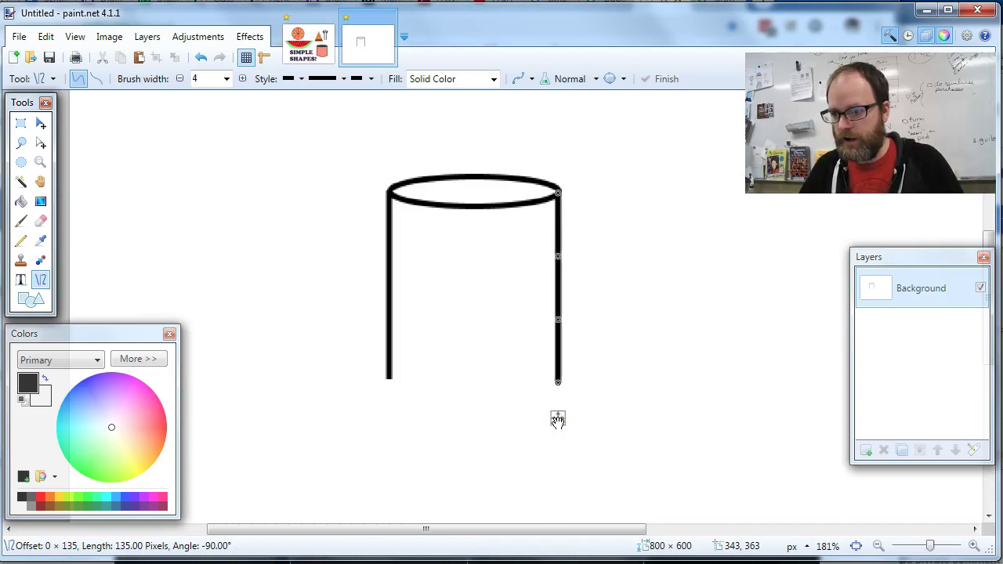
pyautogui.click(557, 419)
pyautogui.press('Return')
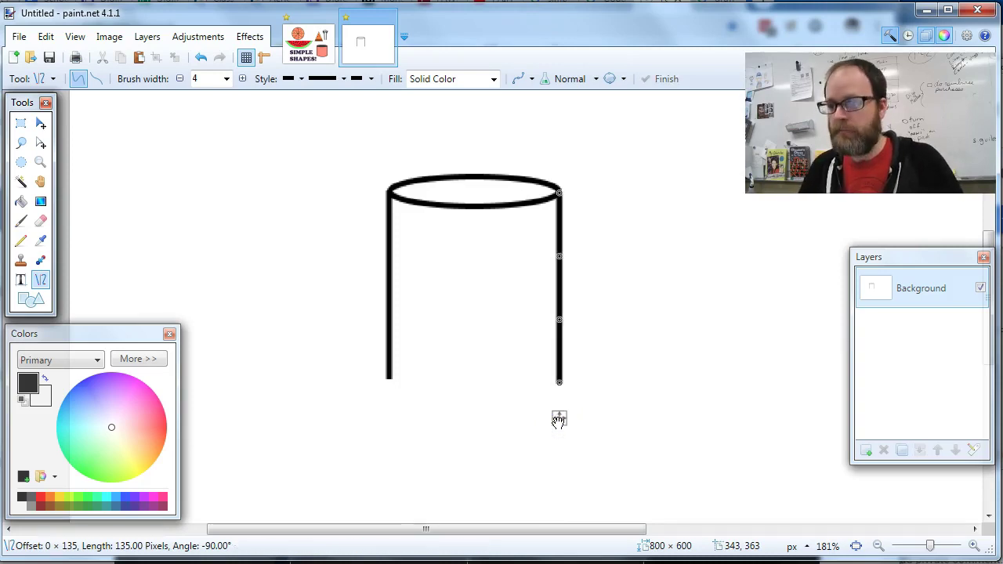
pyautogui.click(459, 394)
pyautogui.press('Return')
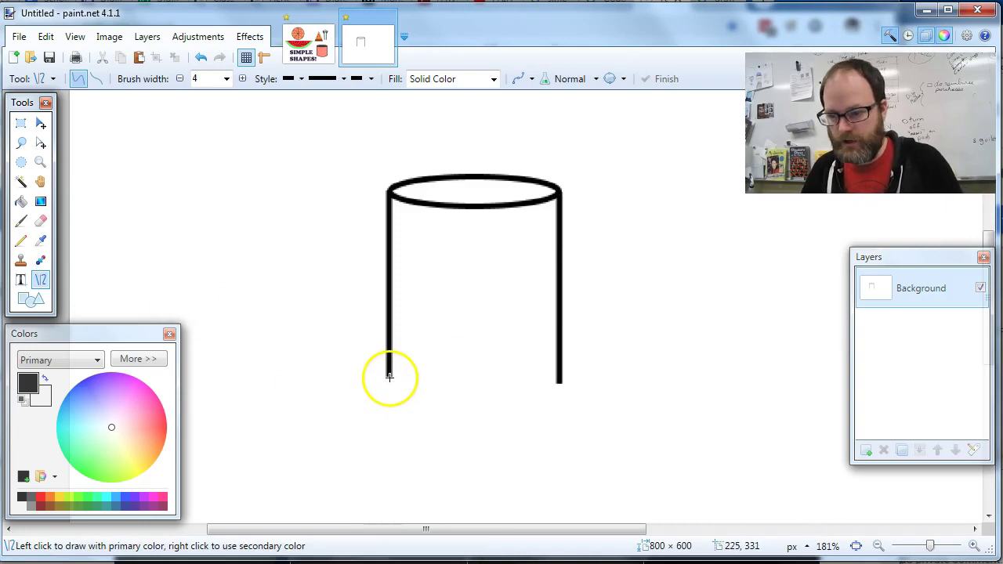
# Join the bottoms of the two sides with a black line bent downward into a curved base
pyautogui.moveTo(390, 376); pyautogui.dragTo(558, 382)
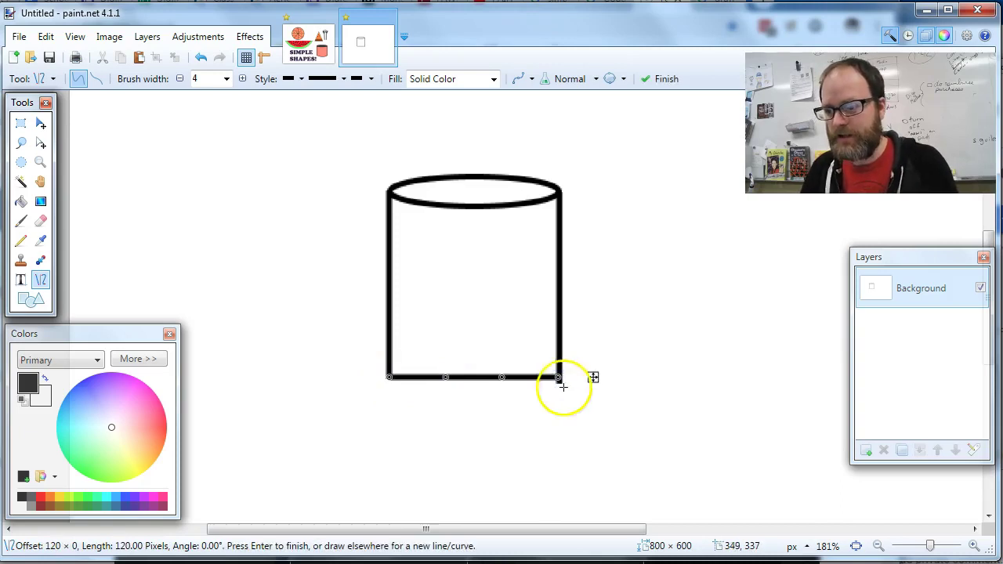
pyautogui.moveTo(446, 380); pyautogui.dragTo(443, 399)
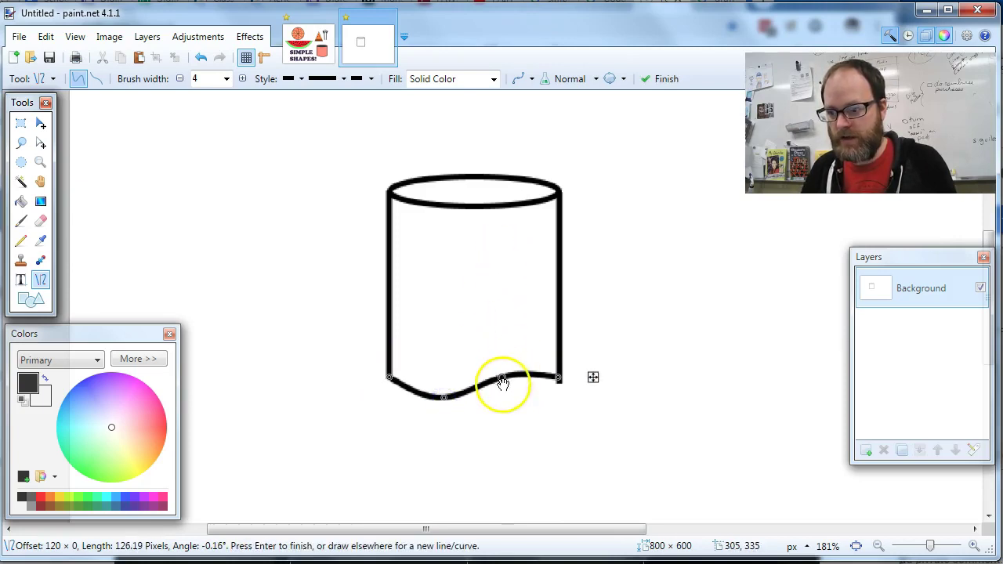
pyautogui.moveTo(503, 382); pyautogui.dragTo(510, 410)
pyautogui.moveTo(558, 378); pyautogui.dragTo(560, 390)
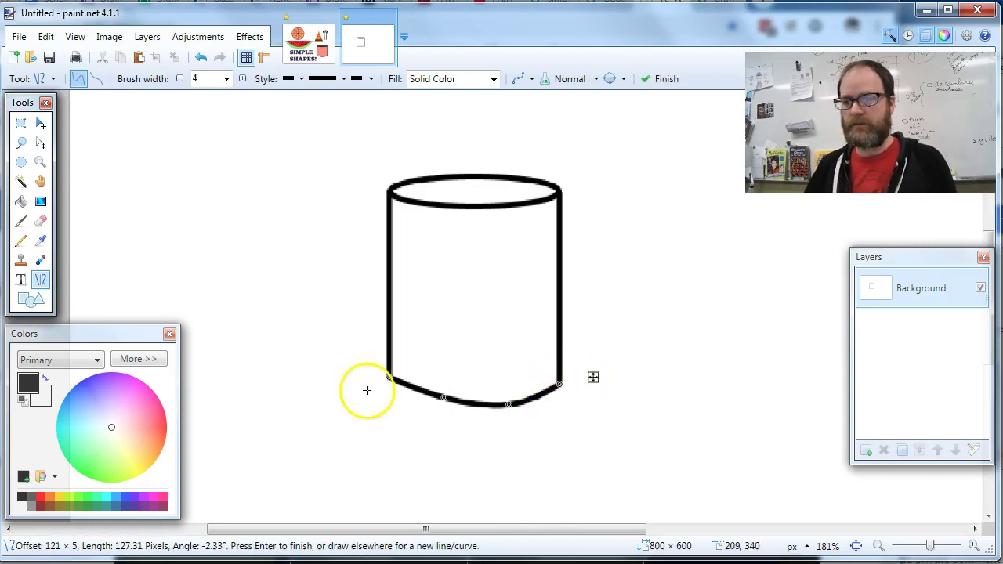
pyautogui.moveTo(444, 397); pyautogui.dragTo(433, 402)
pyautogui.press('Return')
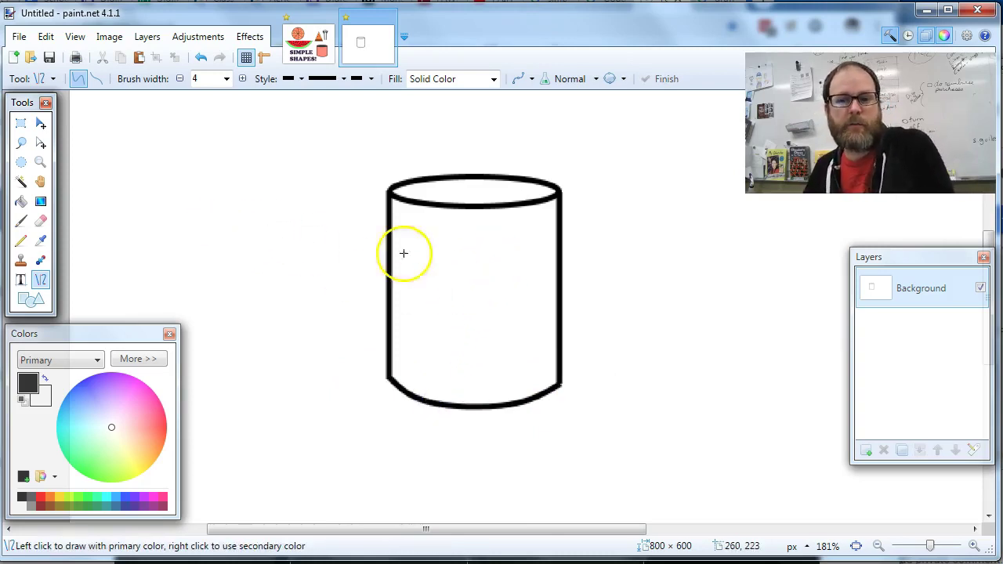
# Bucket-fill the mug body with light pink and the top ellipse with light blue
pyautogui.click(22, 204)
pyautogui.moveTo(95, 406); pyautogui.dragTo(124, 421)
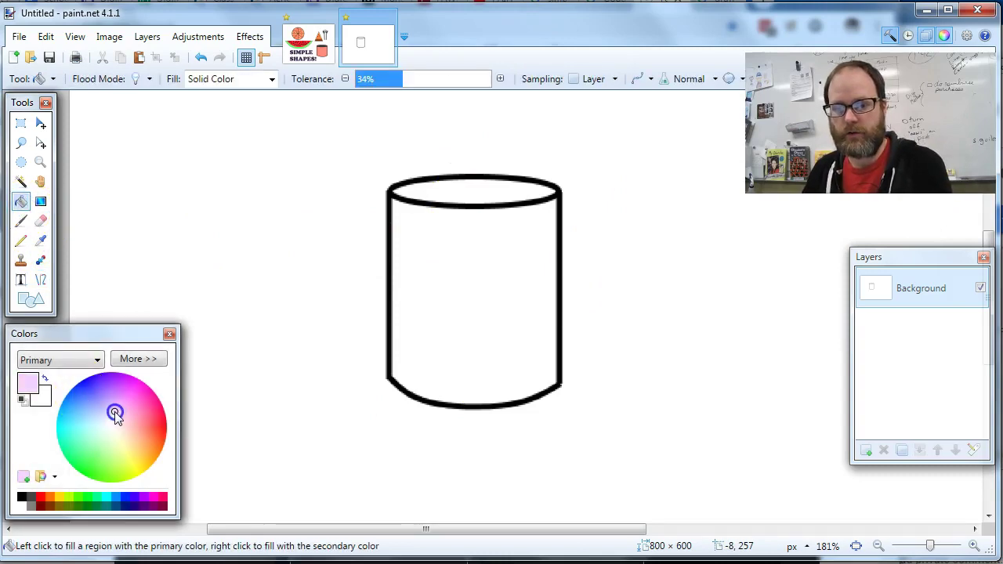
pyautogui.click(457, 303)
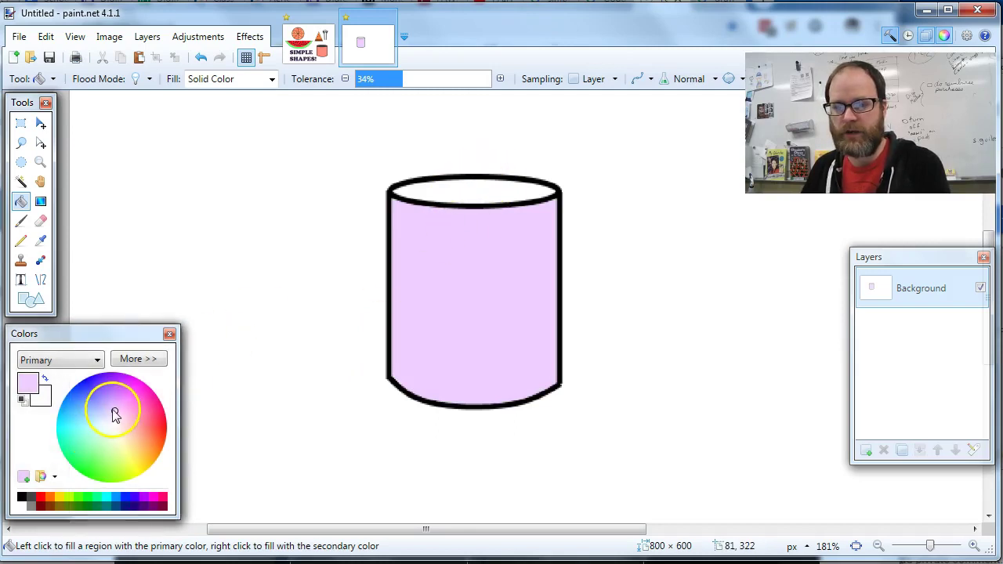
pyautogui.click(122, 439)
pyautogui.moveTo(115, 456); pyautogui.dragTo(77, 420)
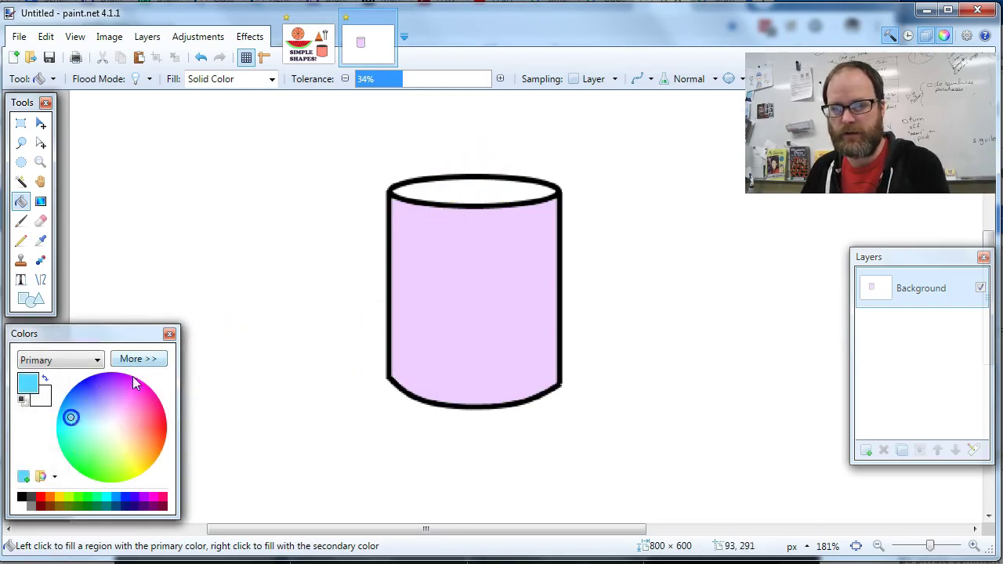
pyautogui.click(460, 196)
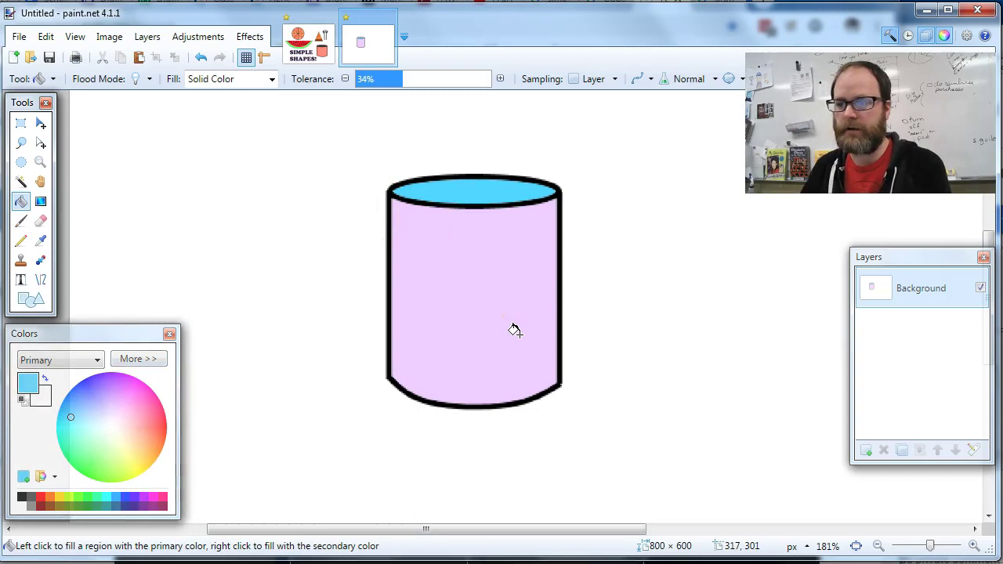
pyautogui.click(42, 287)
# Draw a black line off the mug's right side and bend it outward into the handle's outer curve
pyautogui.moveTo(561, 233)
pyautogui.mouseDown()
pyautogui.moveTo(594, 302)
pyautogui.moveTo(562, 350)
pyautogui.mouseUp()
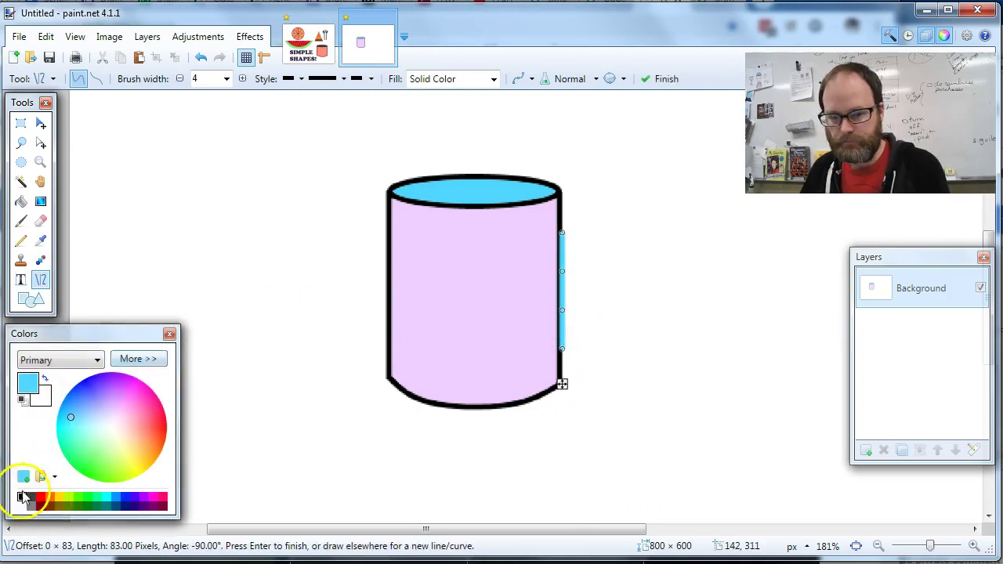
pyautogui.click(22, 498)
pyautogui.moveTo(560, 273); pyautogui.dragTo(598, 264)
pyautogui.moveTo(562, 317); pyautogui.dragTo(601, 315)
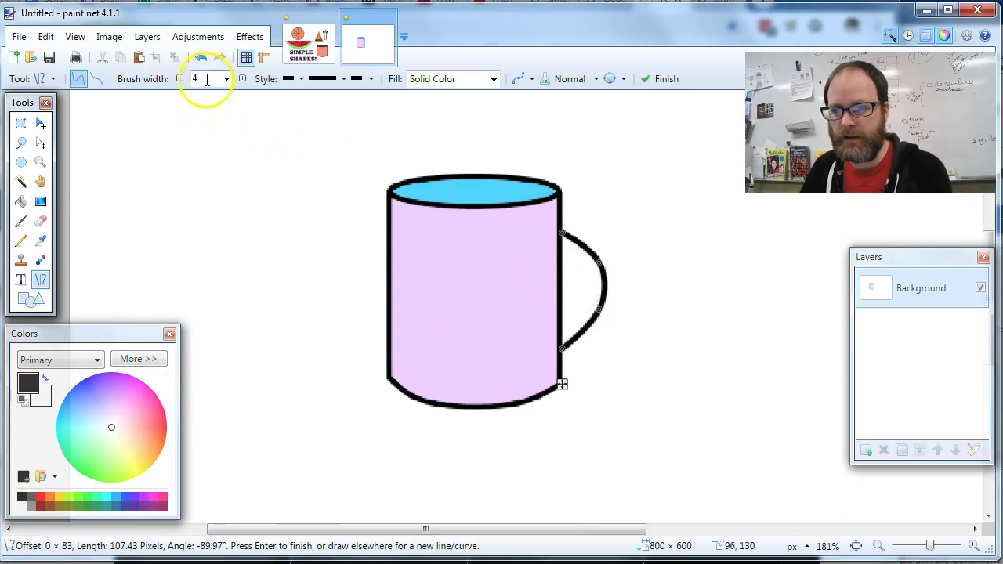
# Set brush width to 3 and add a thinner inner curve inside the handle, forming a hollow loop
pyautogui.write('3')
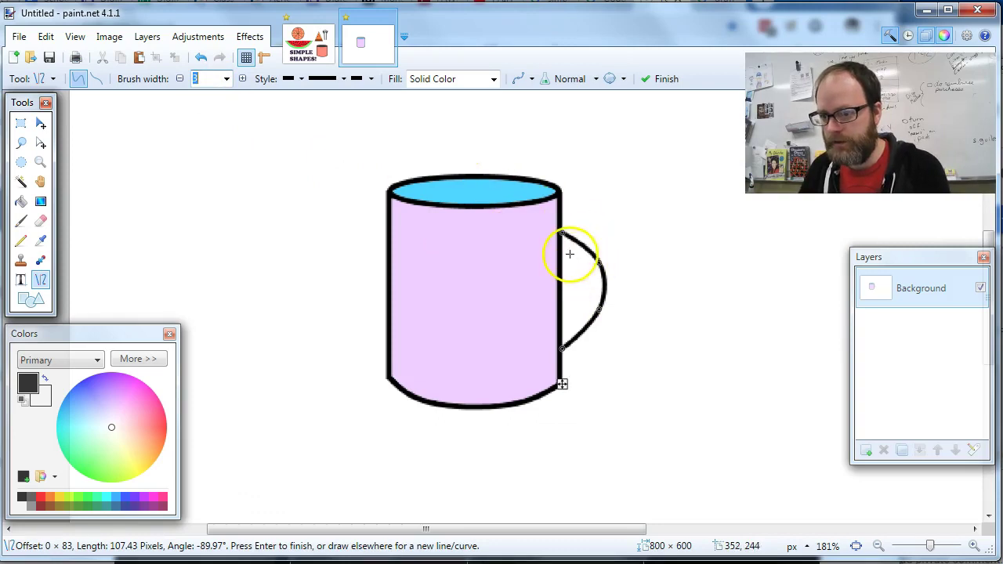
pyautogui.moveTo(563, 249); pyautogui.dragTo(563, 329)
pyautogui.moveTo(563, 276); pyautogui.dragTo(590, 299)
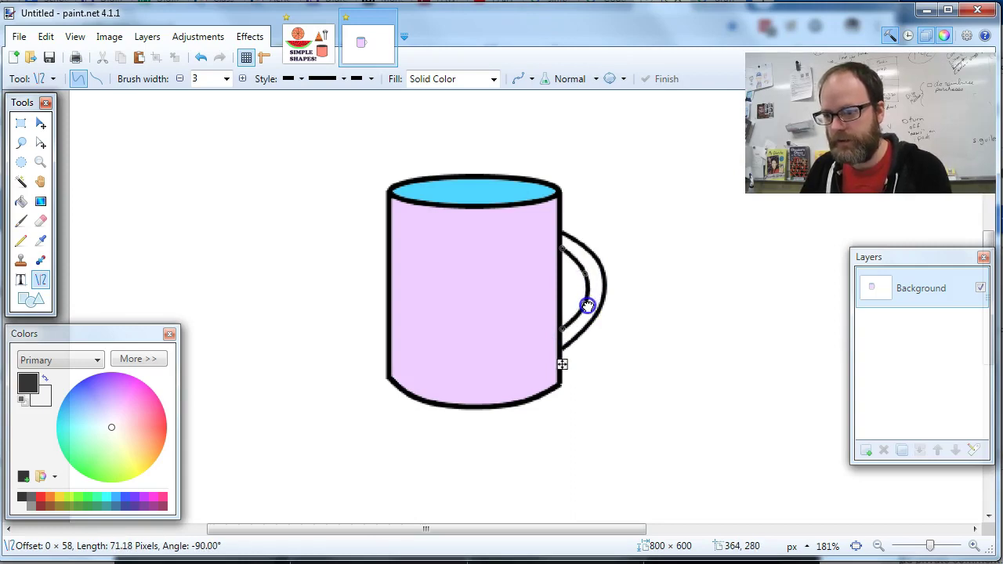
pyautogui.press('Return')
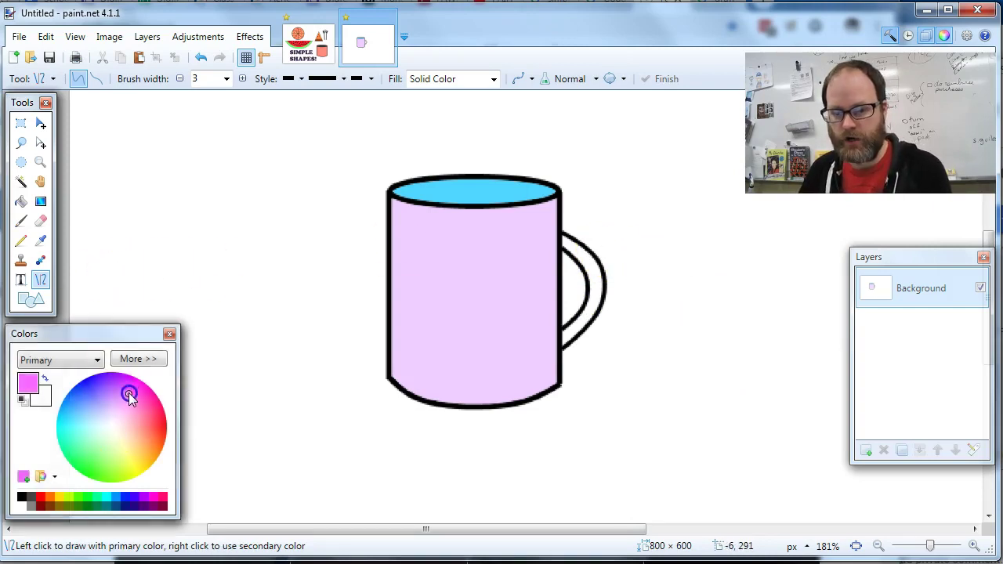
# Bucket-fill the handle loop and the mug body with magenta
pyautogui.click(20, 201)
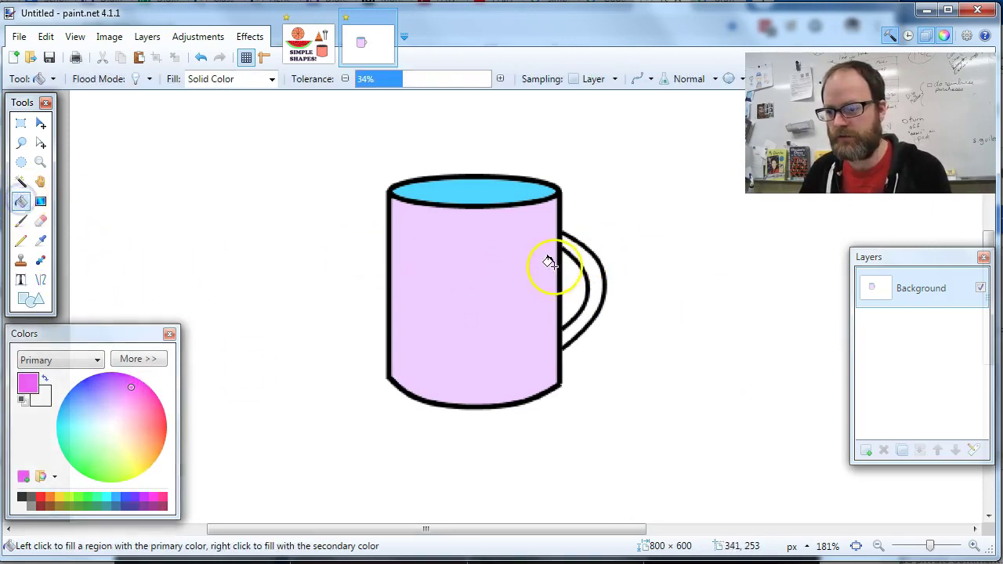
pyautogui.click(580, 260)
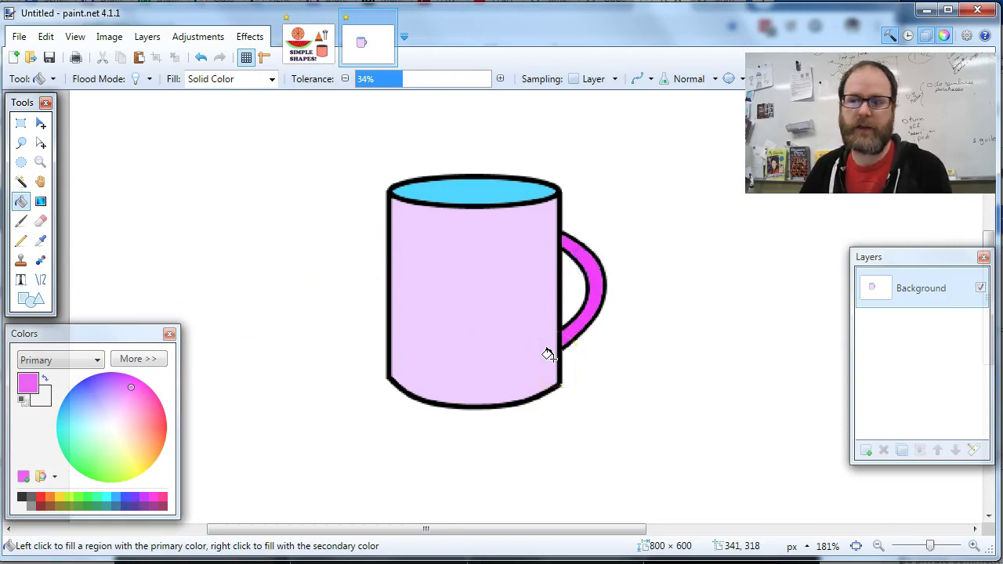
pyautogui.click(459, 305)
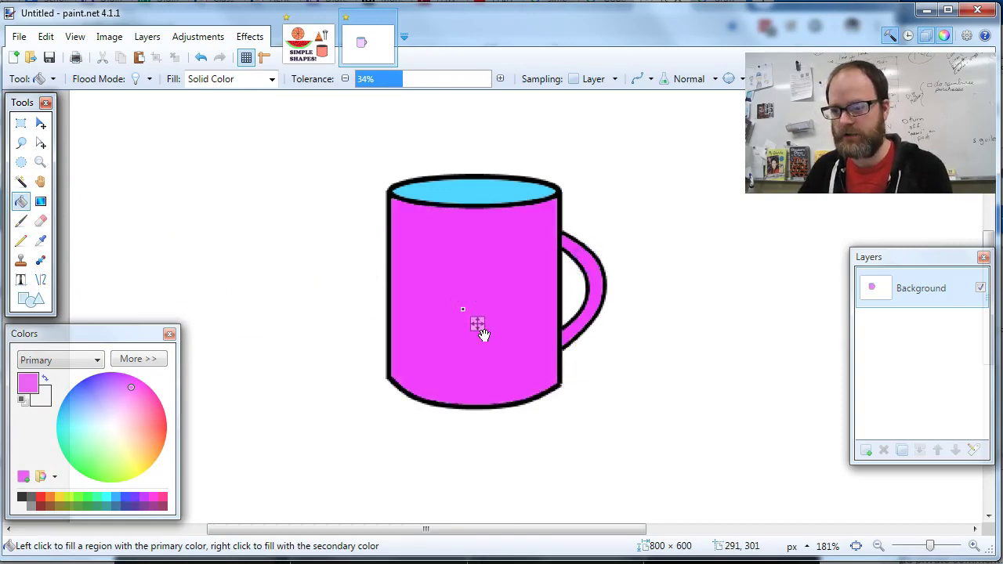
pyautogui.click(42, 204)
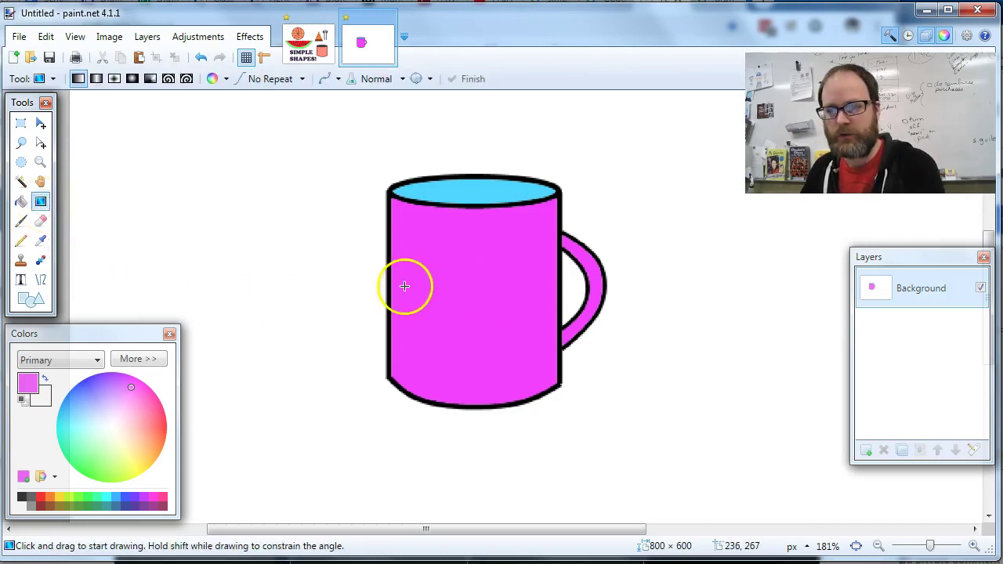
# Magic Wand the mug body and apply a left-to-right magenta-to-yellow gradient across it
pyautogui.click(20, 181)
pyautogui.click(482, 273)
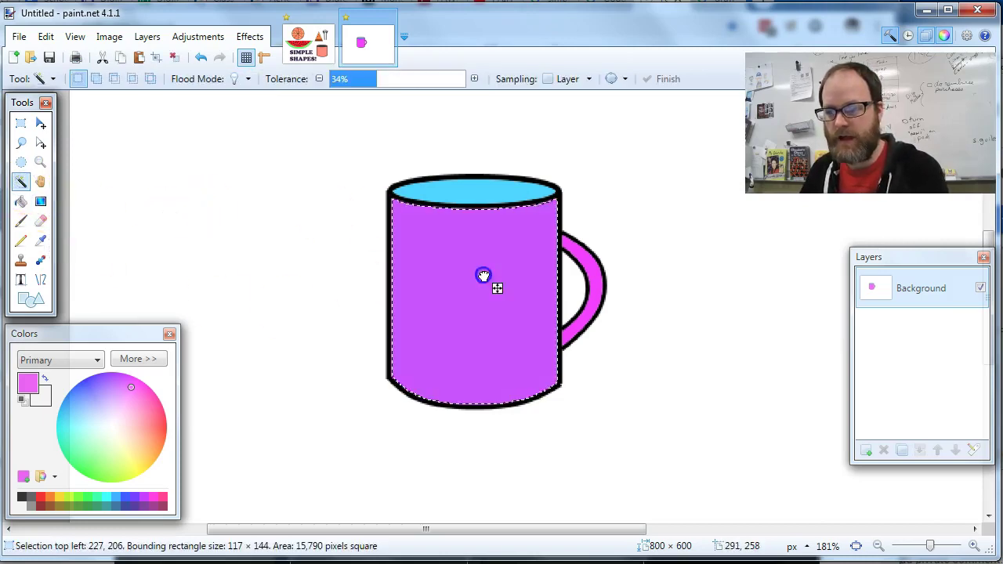
pyautogui.click(40, 202)
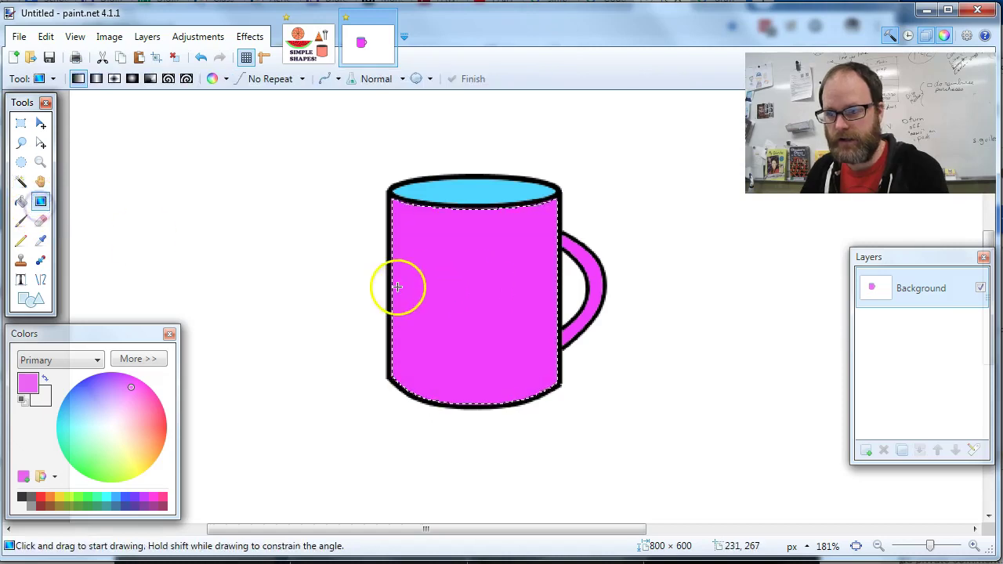
pyautogui.moveTo(398, 285); pyautogui.dragTo(562, 278)
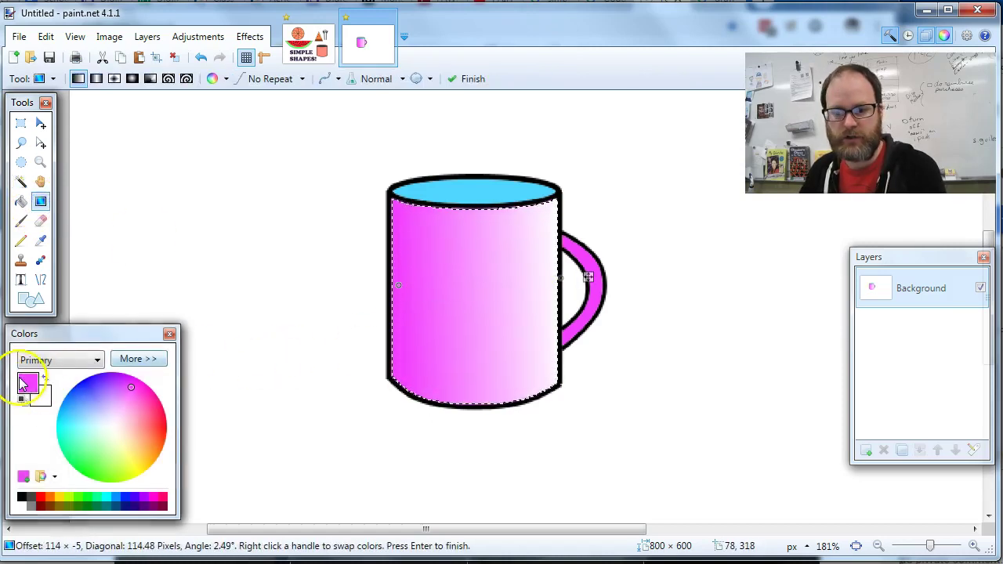
pyautogui.click(43, 396)
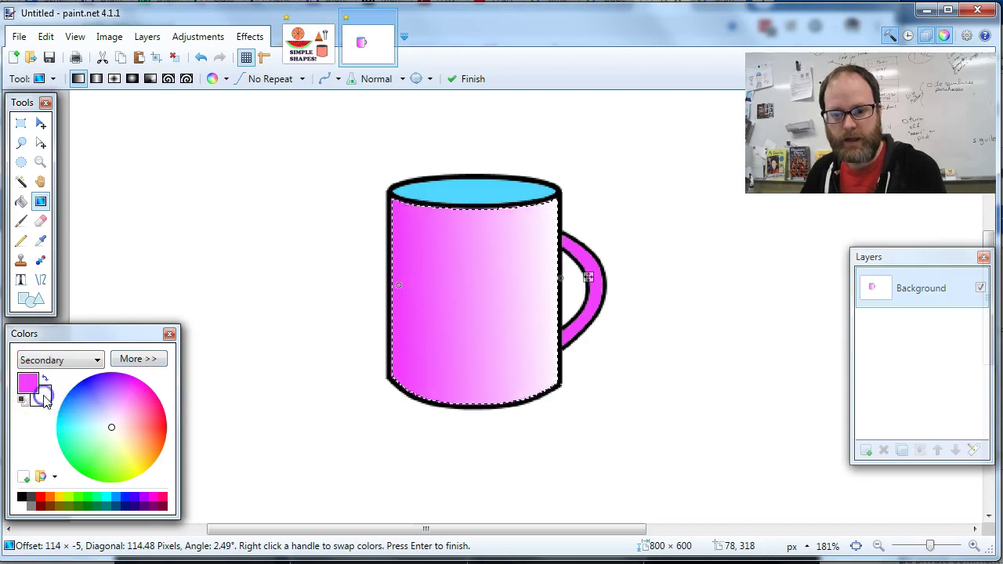
pyautogui.click(124, 427)
pyautogui.moveTo(125, 431)
pyautogui.mouseDown()
pyautogui.moveTo(137, 403)
pyautogui.moveTo(95, 396)
pyautogui.moveTo(83, 446)
pyautogui.moveTo(91, 464)
pyautogui.moveTo(141, 470)
pyautogui.mouseUp()
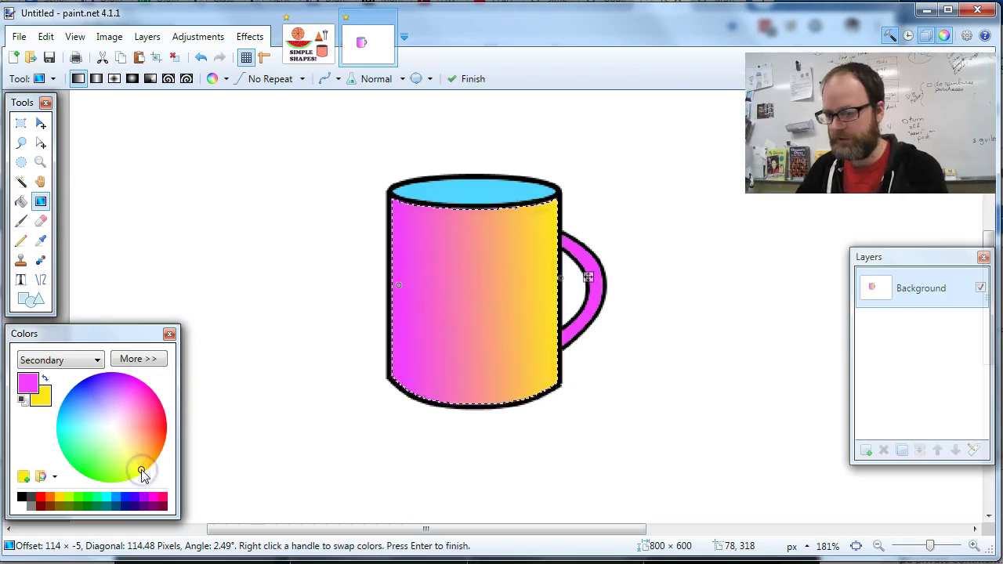
pyautogui.press('Return')
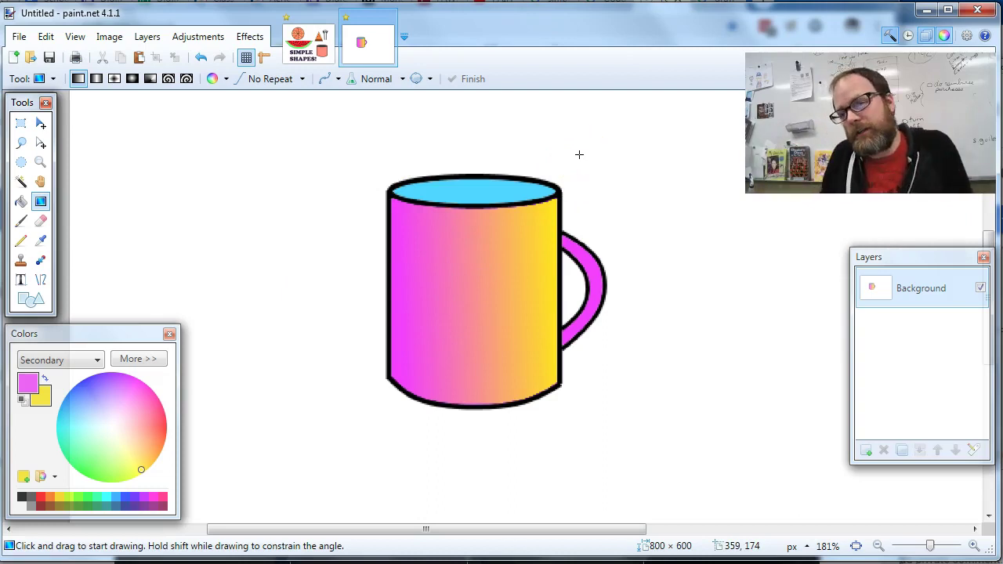
pyautogui.click(20, 123)
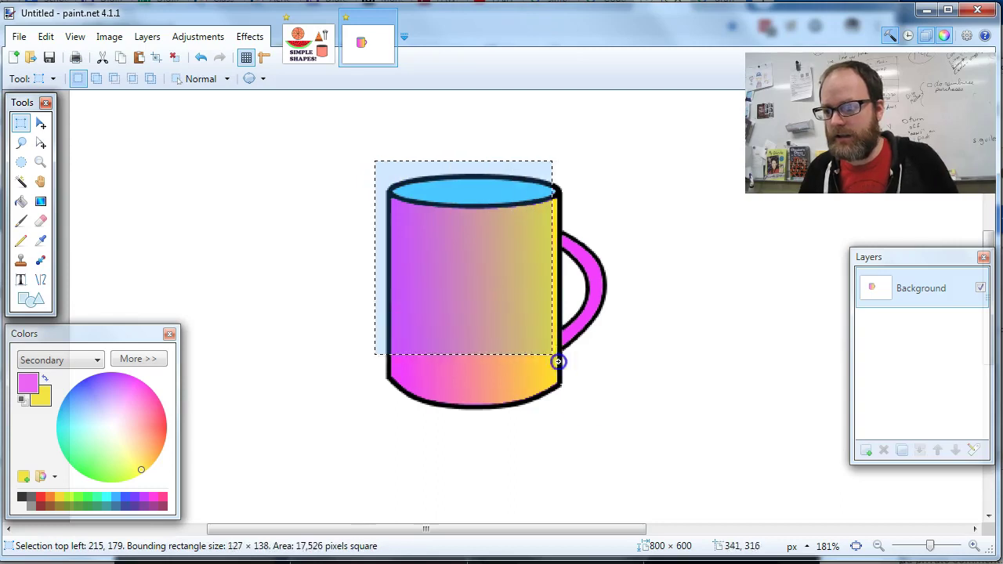
# Select the mug and place a duplicate to its left, then undo that placement
pyautogui.moveTo(557, 362); pyautogui.dragTo(615, 413)
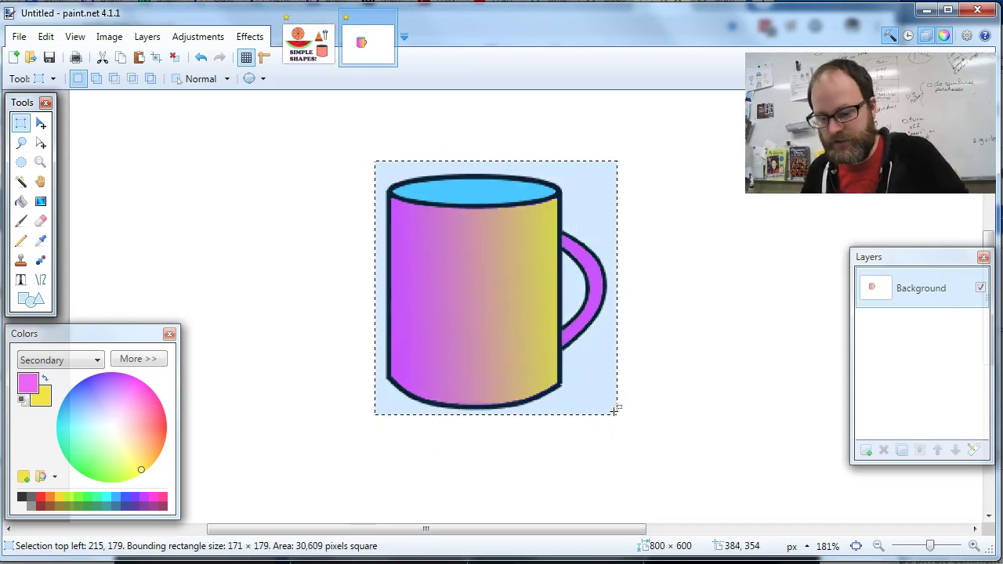
pyautogui.press('m')
pyautogui.moveTo(517, 345); pyautogui.dragTo(280, 340)
pyautogui.scroll(-3, 504, 381)
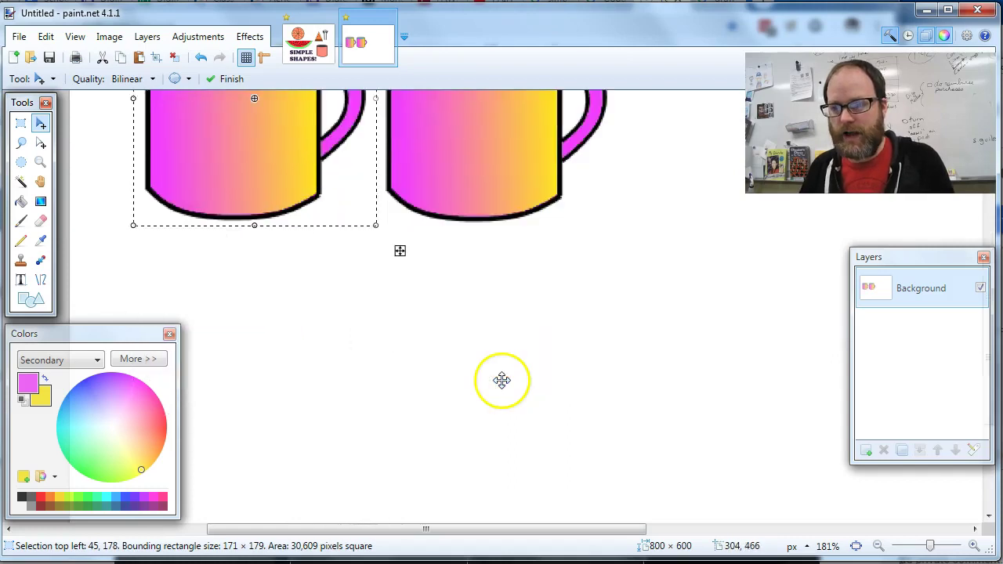
pyautogui.hotkey('ctrl', 'z')
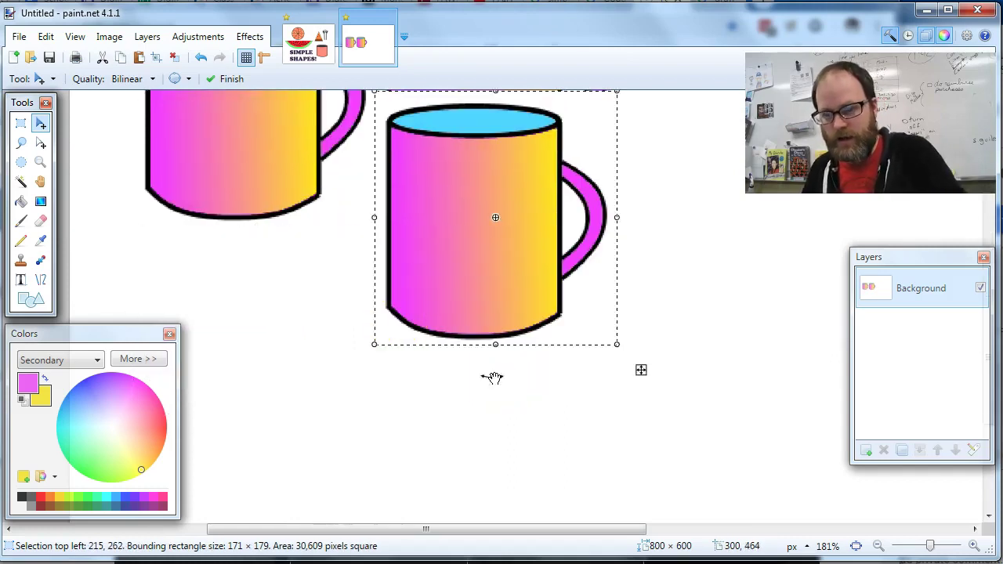
# Move a mug copy down into a second row and align it with the others
pyautogui.click(492, 227)
pyautogui.moveTo(492, 232); pyautogui.dragTo(220, 350)
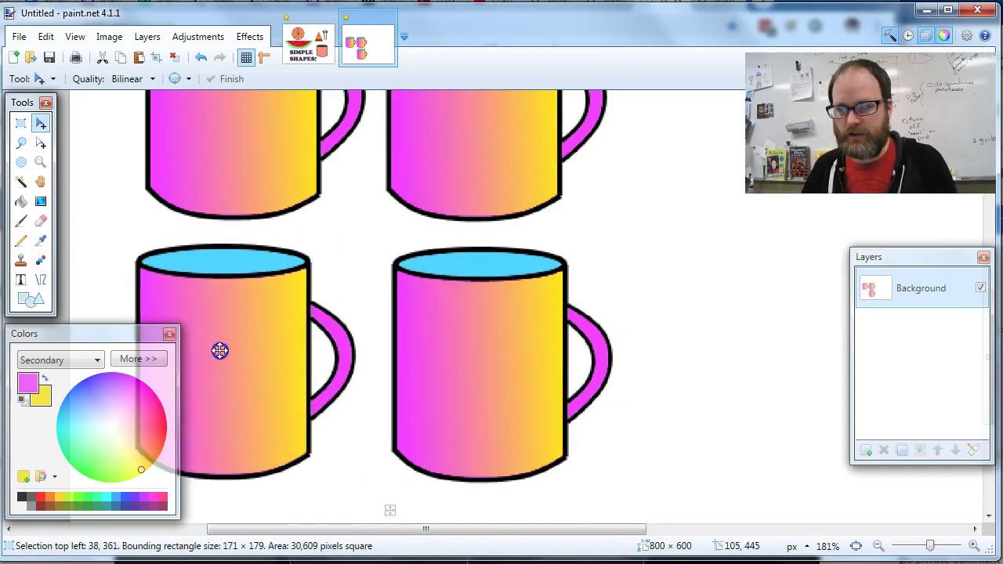
pyautogui.scroll(3, 656, 264)
pyautogui.scroll(-1, 656, 263)
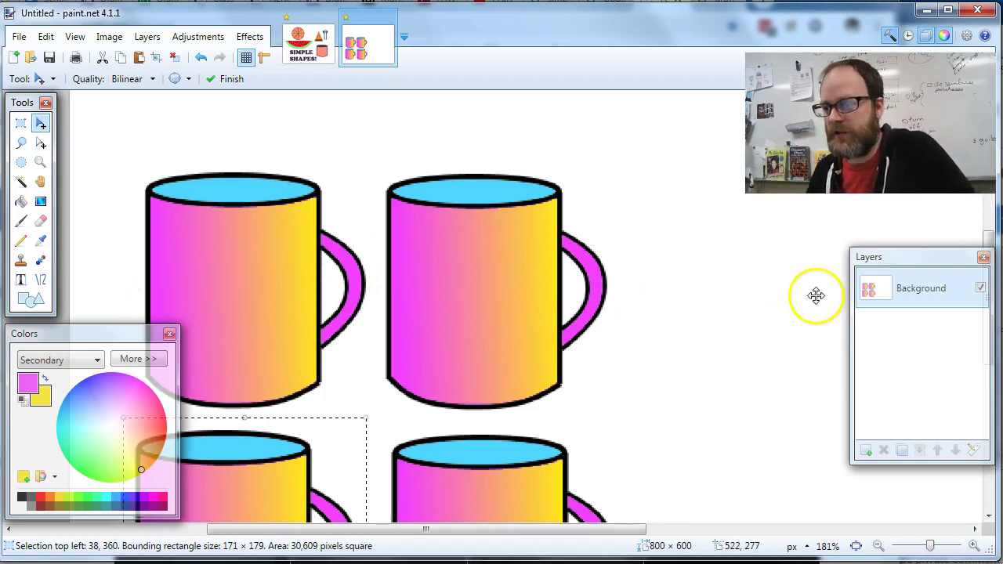
pyautogui.moveTo(493, 282); pyautogui.dragTo(491, 265)
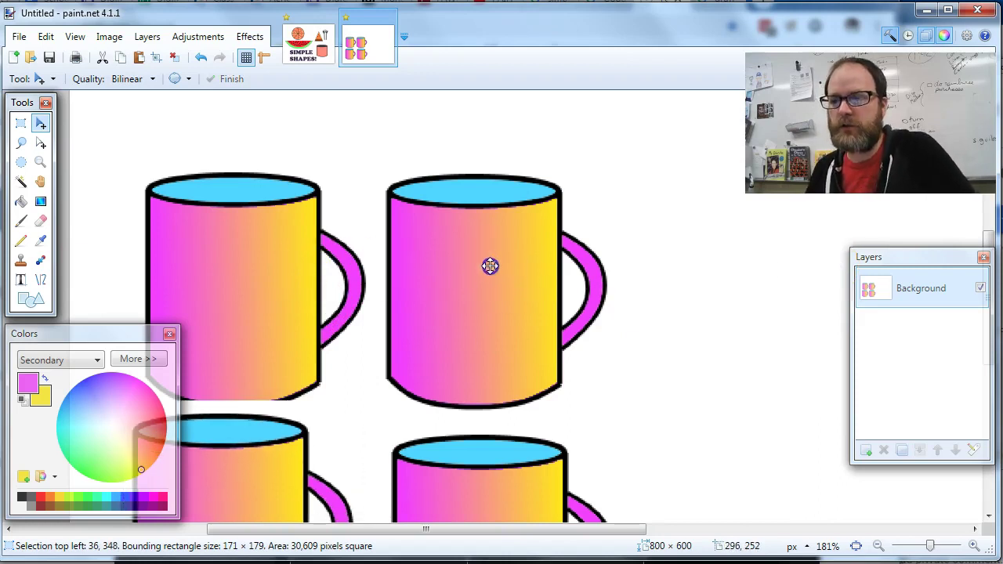
pyautogui.moveTo(269, 431); pyautogui.dragTo(278, 448)
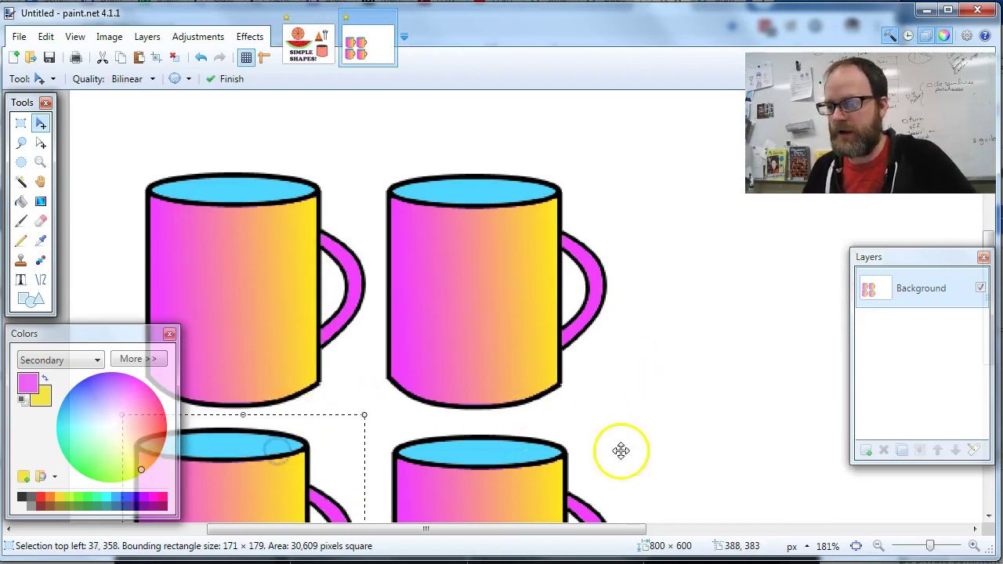
pyautogui.moveTo(558, 533); pyautogui.dragTo(694, 524)
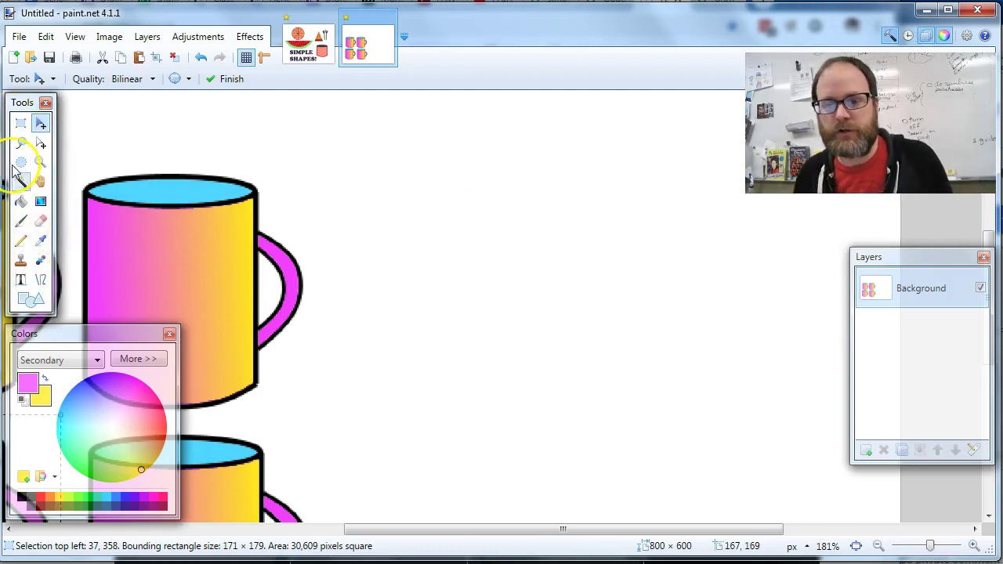
# Draw a black ellipse in the empty area to the right of the mugs
pyautogui.click(30, 299)
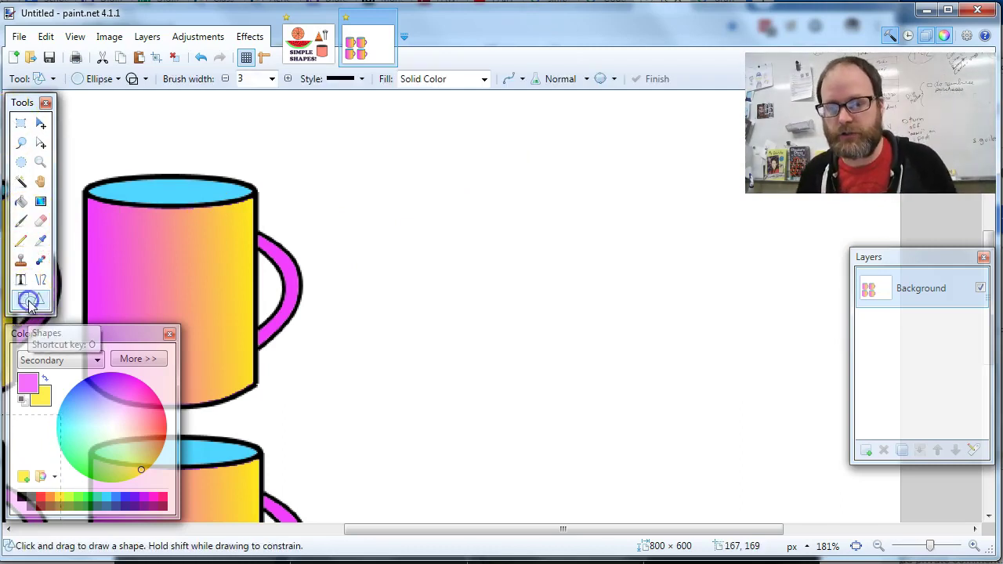
pyautogui.click(99, 78)
pyautogui.click(135, 124)
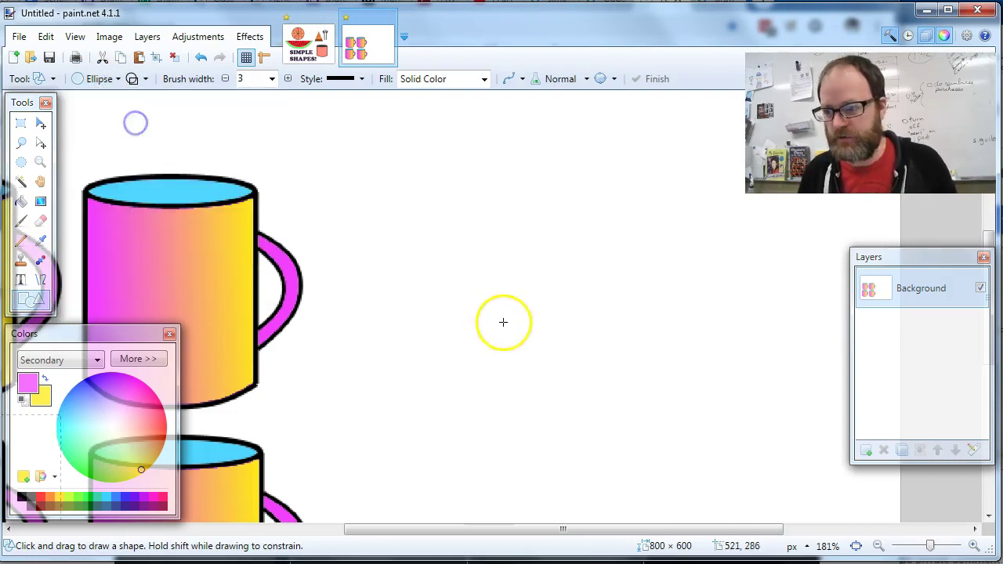
pyautogui.click(32, 376)
pyautogui.click(23, 499)
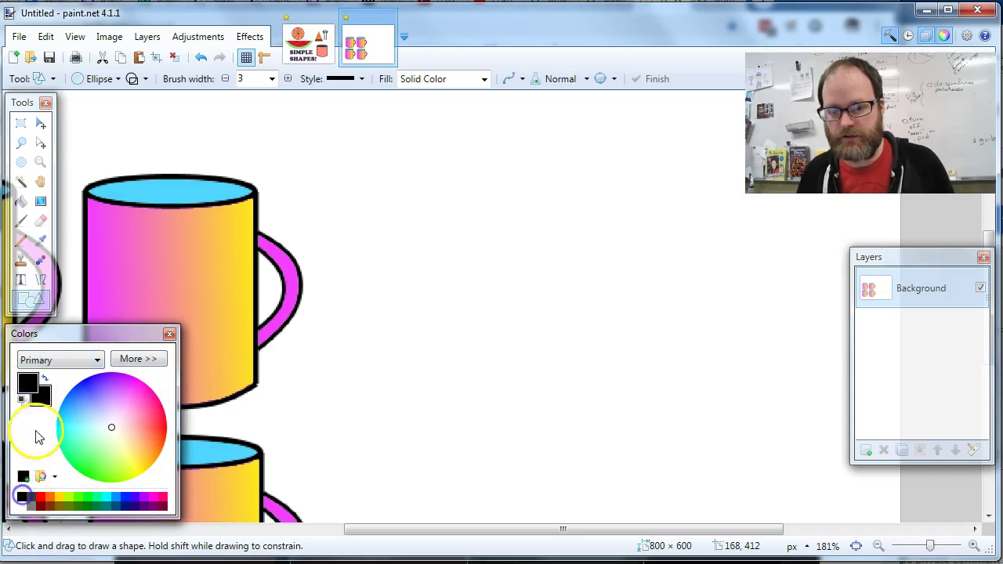
pyautogui.moveTo(488, 240); pyautogui.dragTo(571, 341)
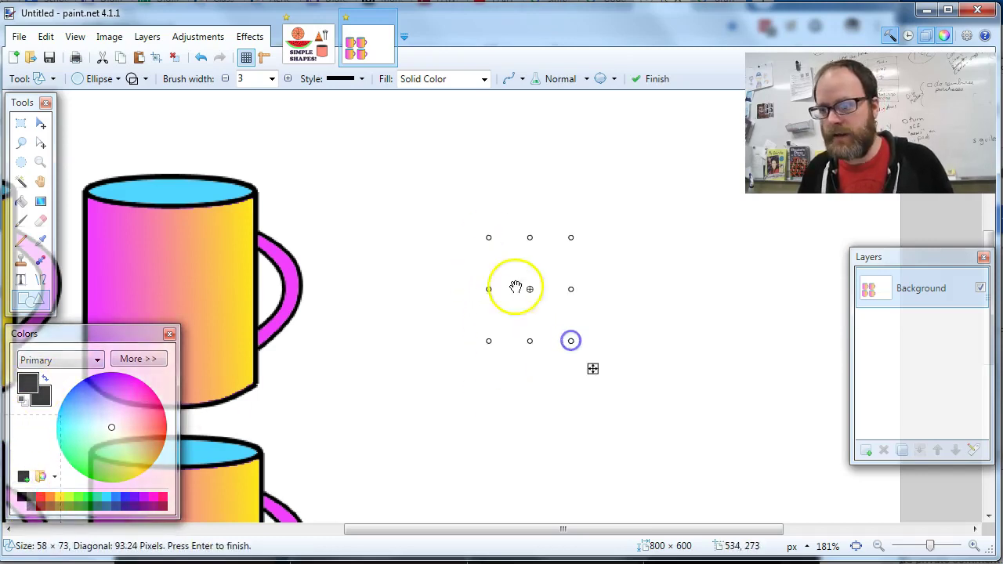
pyautogui.click(916, 283)
pyautogui.click(478, 315)
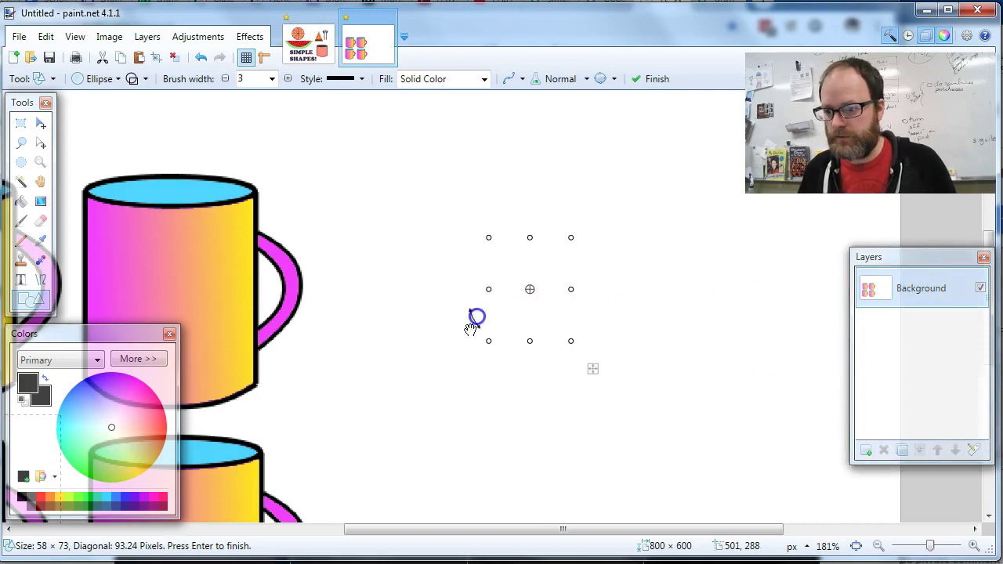
pyautogui.click(877, 546)
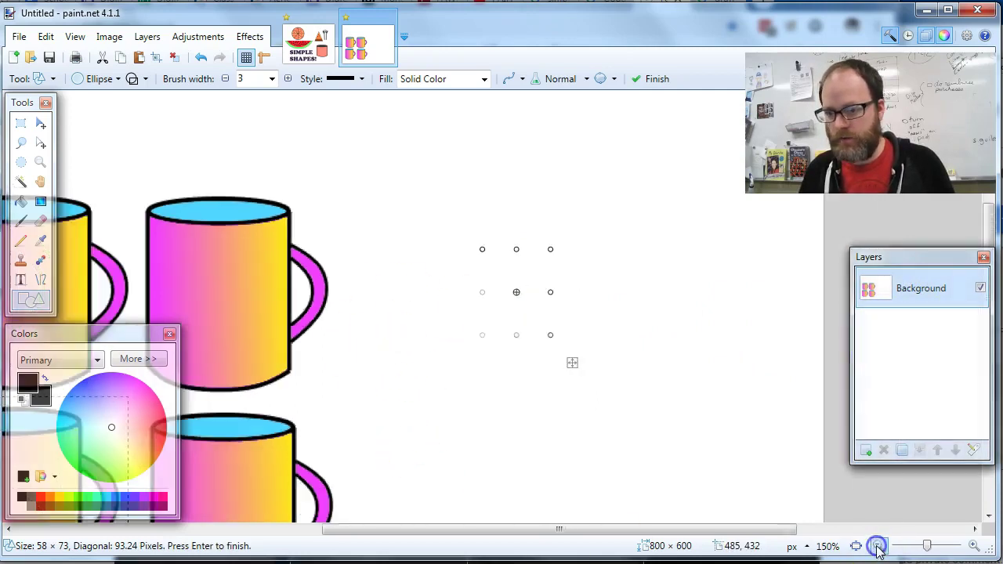
pyautogui.click(878, 546)
pyautogui.click(878, 546)
pyautogui.click(877, 546)
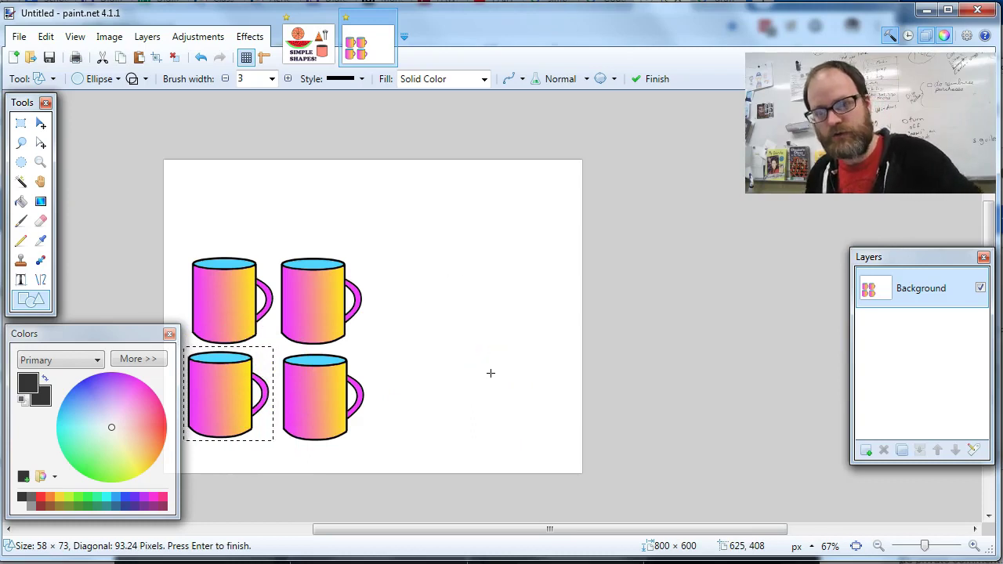
pyautogui.click(457, 313)
pyautogui.moveTo(400, 249); pyautogui.dragTo(525, 342)
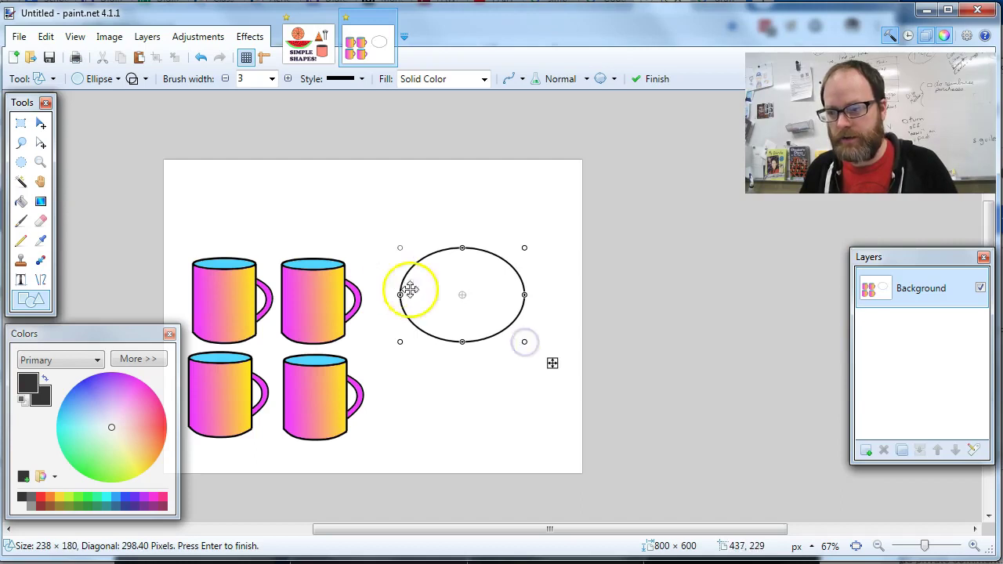
# Select and delete the top half of the ellipse, leaving only its lower arc
pyautogui.click(20, 127)
pyautogui.moveTo(390, 237); pyautogui.dragTo(536, 301)
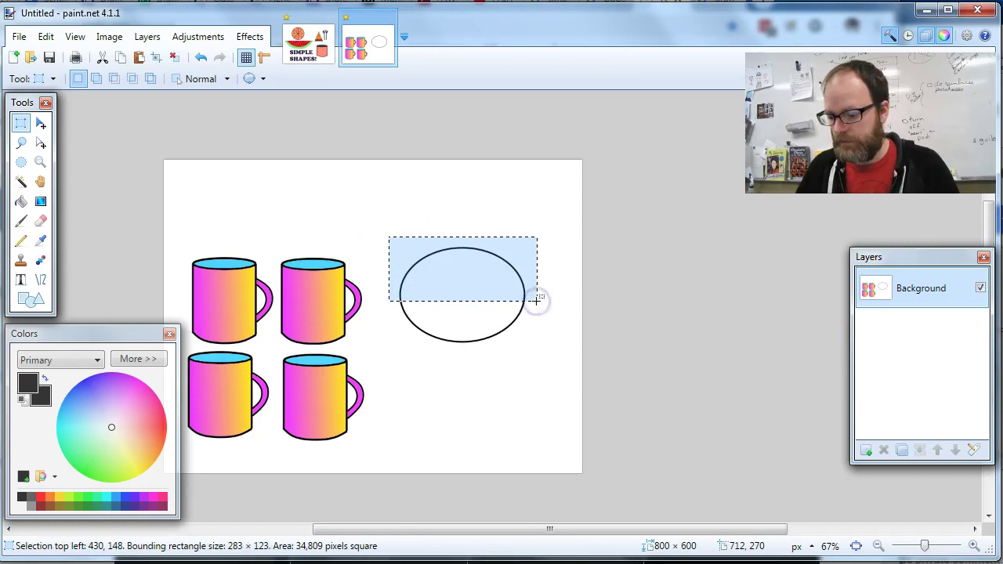
pyautogui.press('Delete')
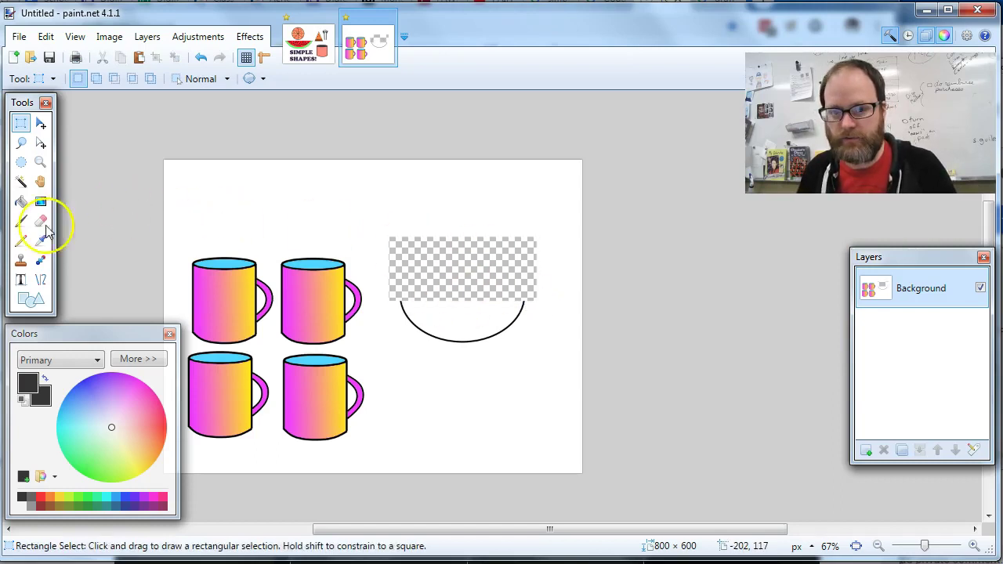
# Swap colours so white is primary and fill the cleared area above the arc white
pyautogui.click(20, 201)
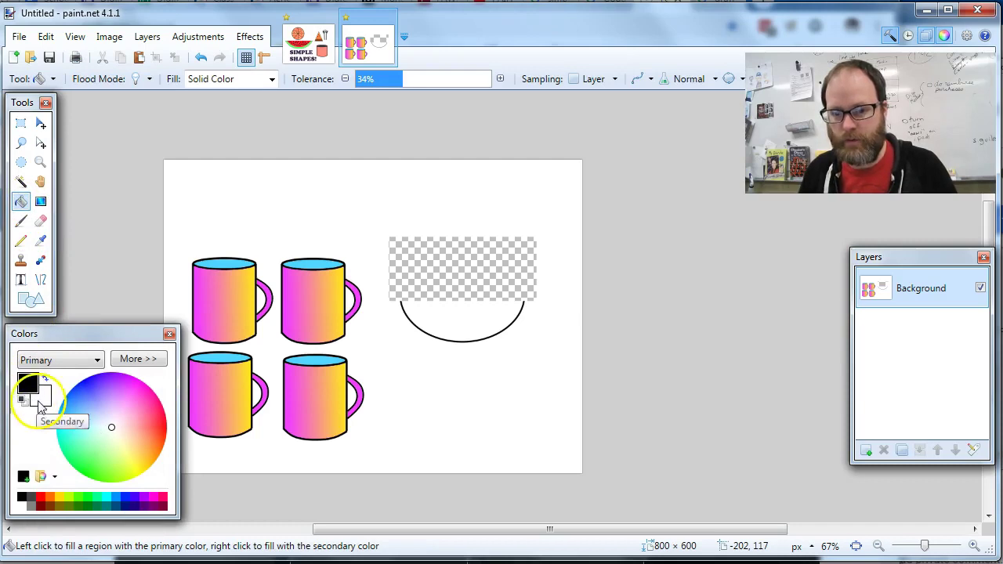
pyautogui.click(42, 401)
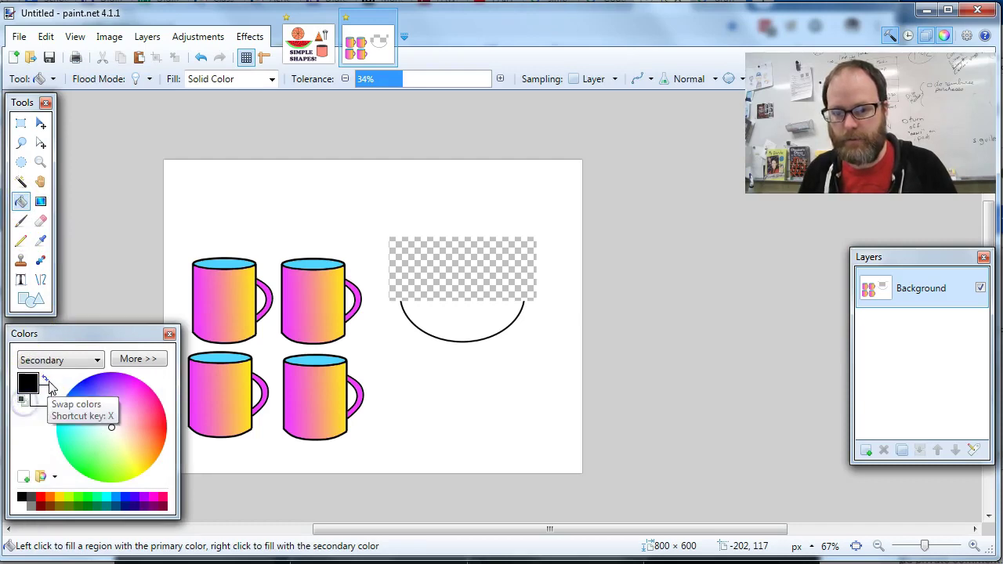
pyautogui.click(45, 378)
pyautogui.click(27, 386)
pyautogui.click(424, 270)
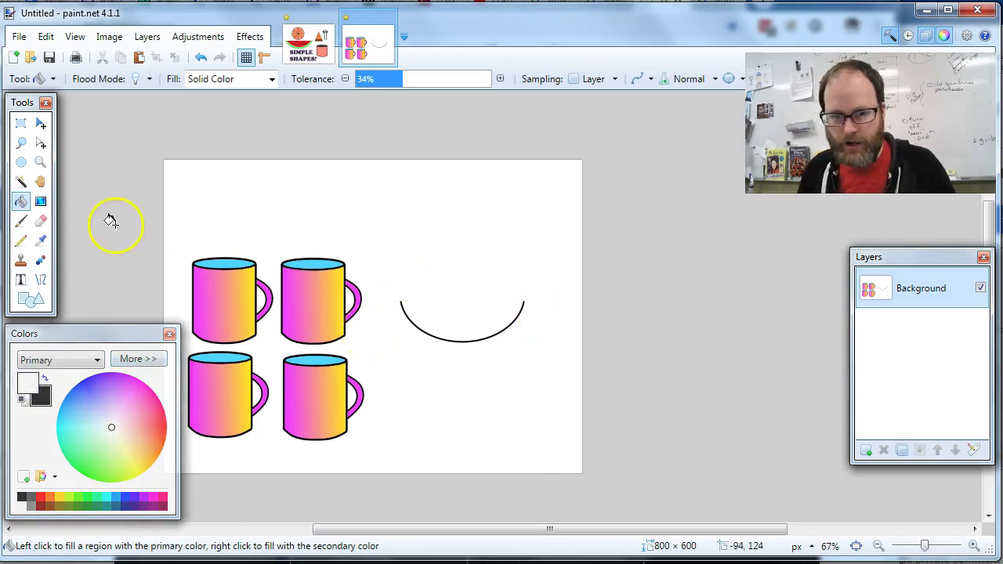
pyautogui.click(43, 281)
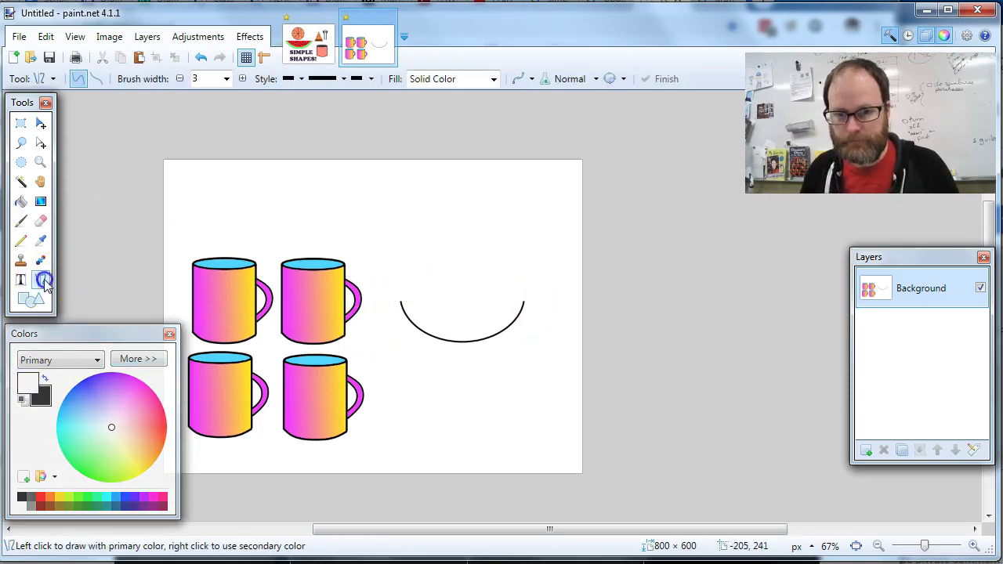
# With black as the primary colour, zoom in and draw a straight line closing the arc's top
pyautogui.click(44, 378)
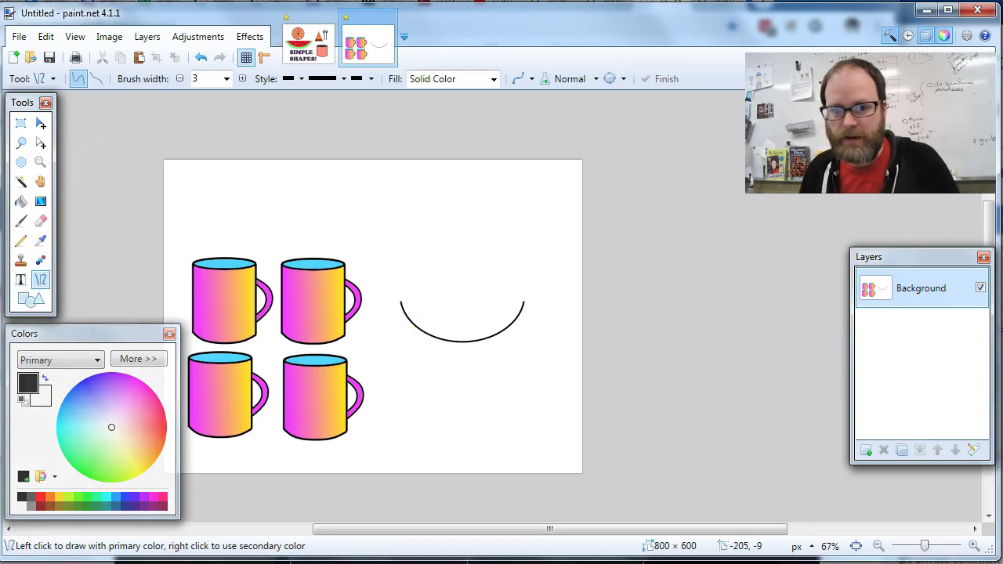
pyautogui.click(41, 162)
pyautogui.moveTo(362, 252); pyautogui.dragTo(553, 385)
pyautogui.click(47, 280)
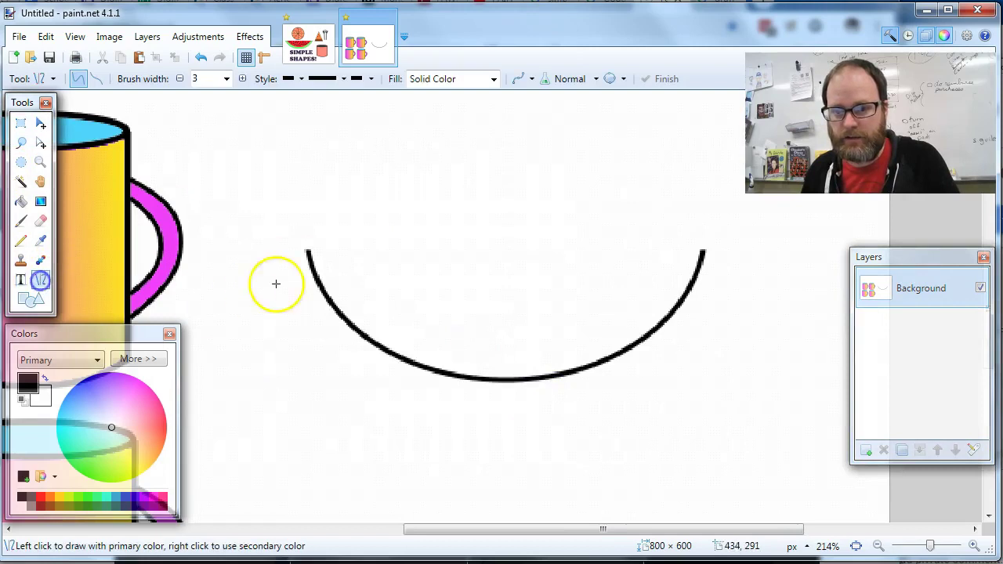
pyautogui.moveTo(307, 252); pyautogui.dragTo(595, 250)
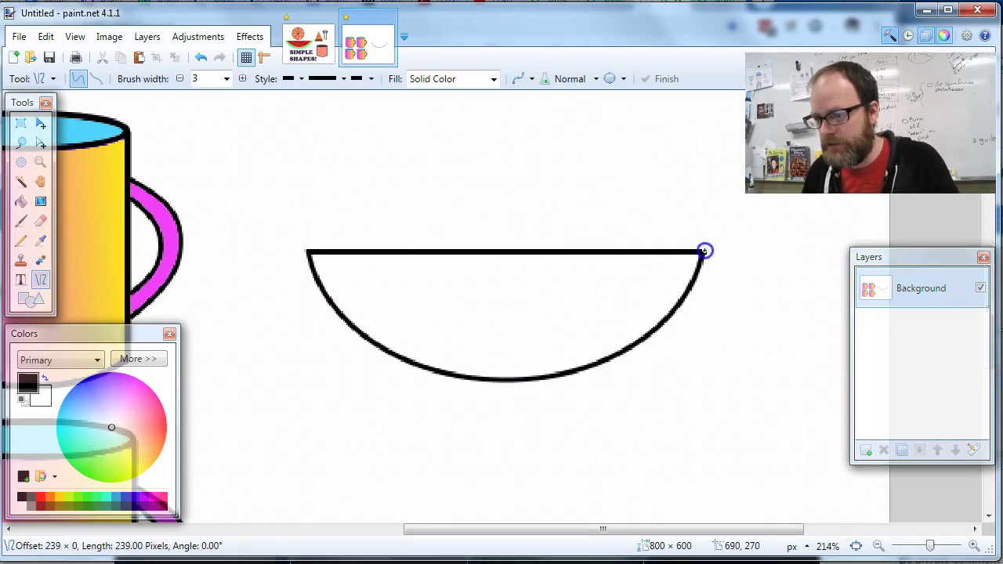
pyautogui.moveTo(704, 251); pyautogui.dragTo(704, 251)
pyautogui.press('Return')
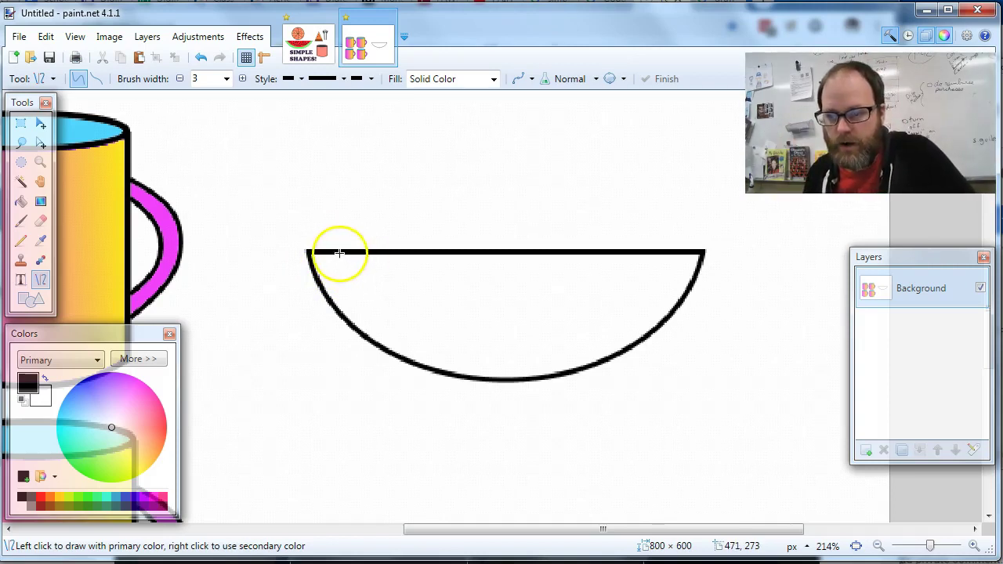
# Draw a second line under the top edge and bend it into an inner arc outlining the rind band
pyautogui.moveTo(340, 251); pyautogui.dragTo(680, 252)
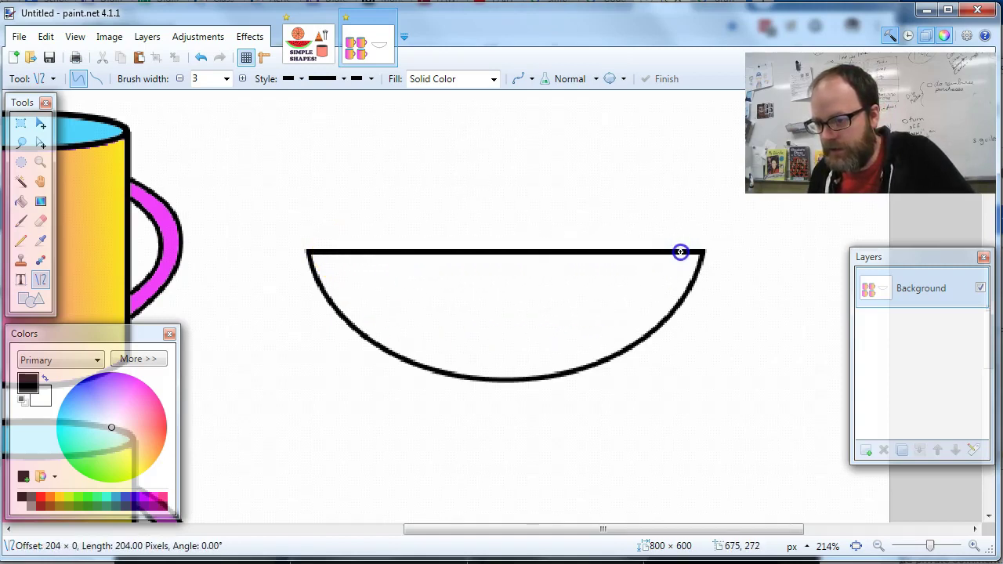
pyautogui.moveTo(568, 252); pyautogui.dragTo(581, 333)
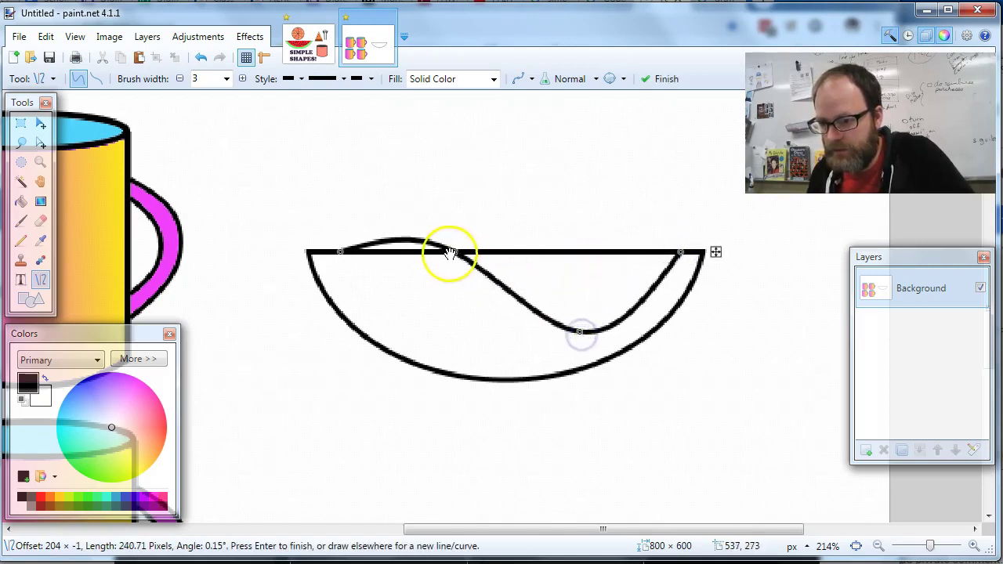
pyautogui.moveTo(452, 252); pyautogui.dragTo(417, 333)
pyautogui.click(331, 267)
pyautogui.moveTo(331, 267); pyautogui.dragTo(340, 255)
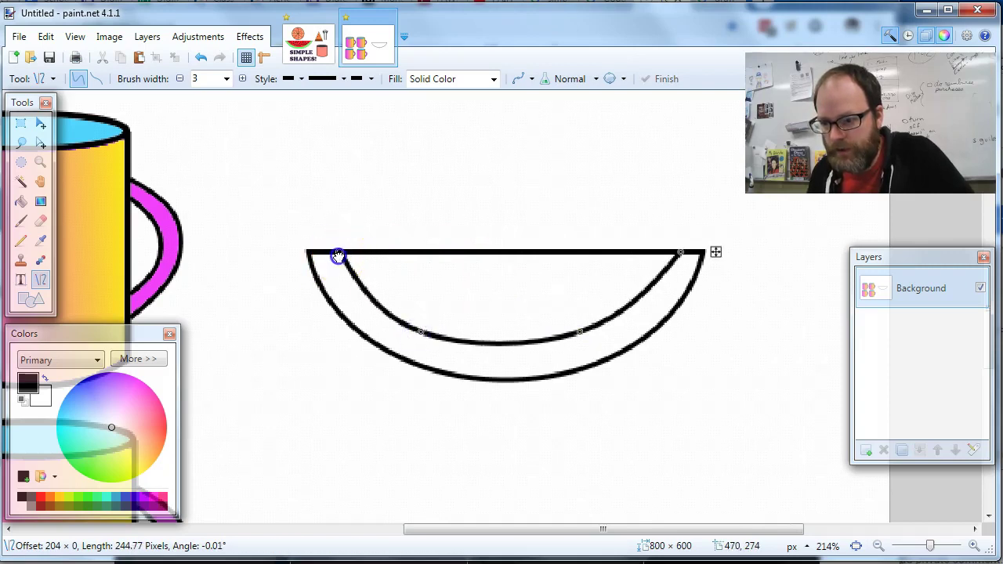
pyautogui.moveTo(680, 253); pyautogui.dragTo(674, 255)
pyautogui.press('Return')
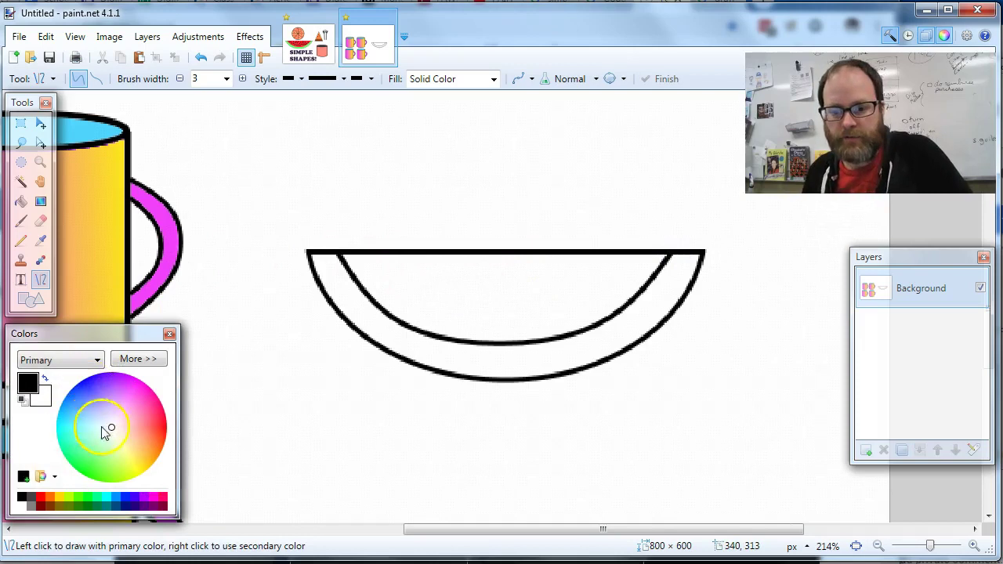
# Bucket-fill the inner flesh region pinkish red and the rind band light green
pyautogui.click(152, 424)
pyautogui.click(20, 201)
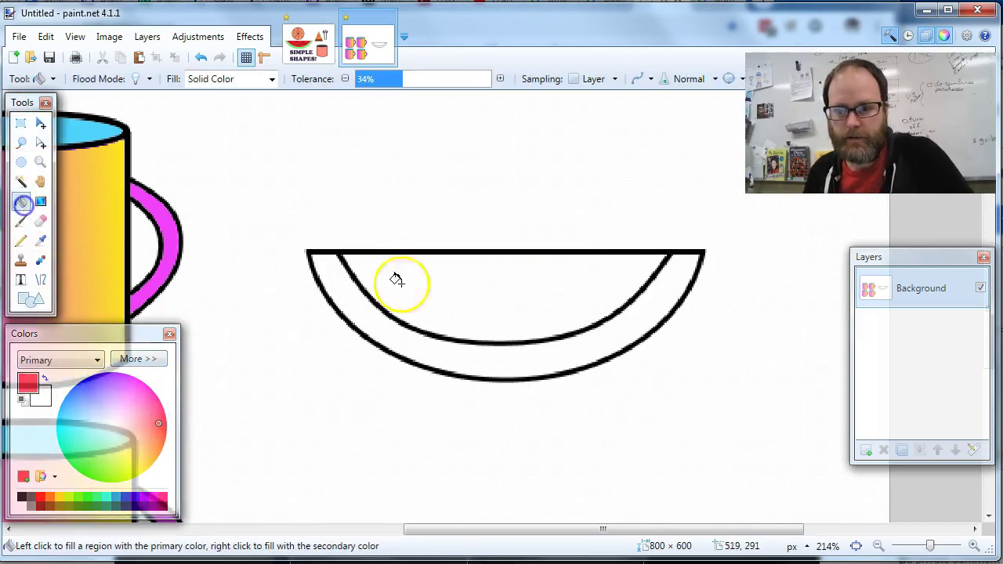
pyautogui.click(492, 287)
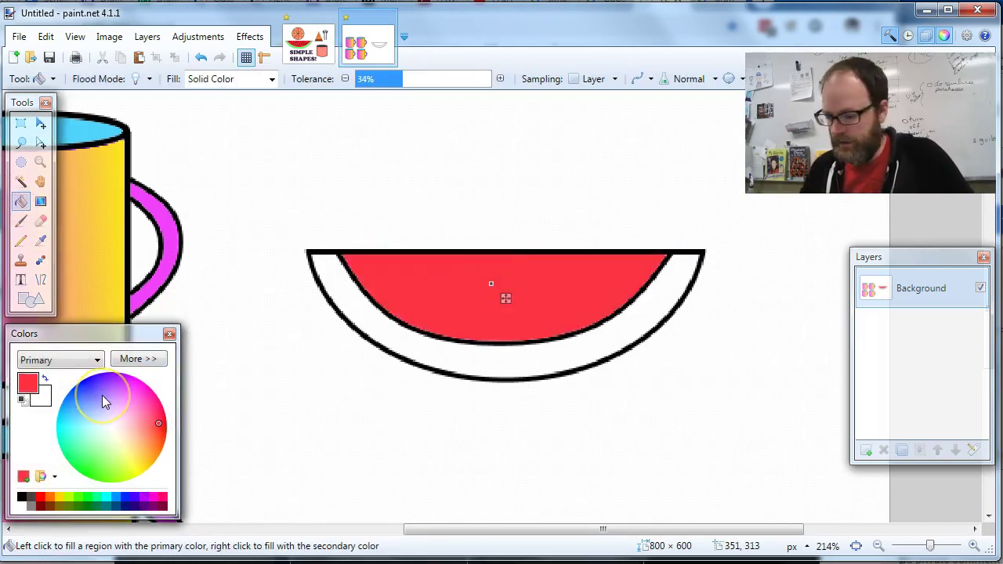
pyautogui.click(93, 460)
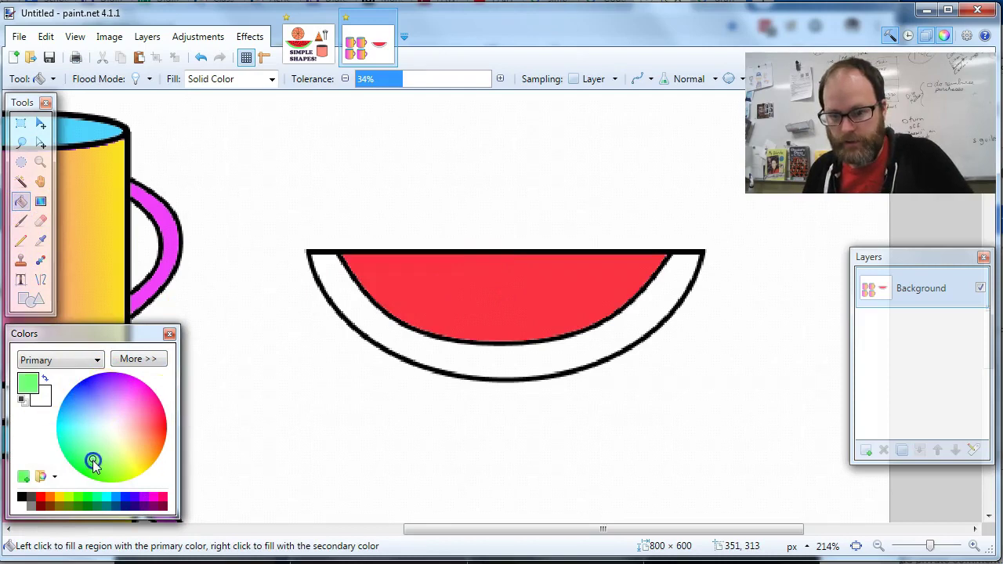
pyautogui.click(384, 333)
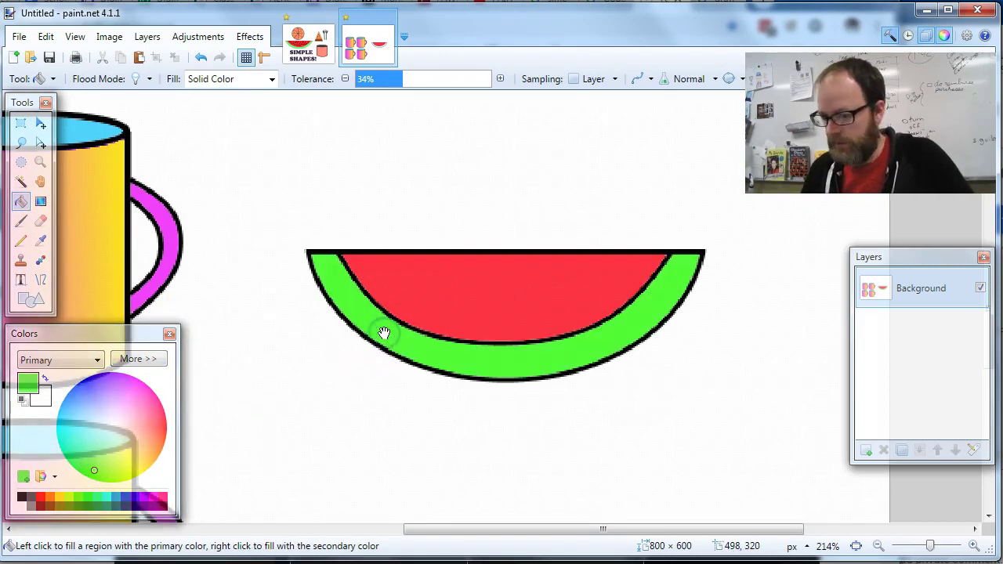
# Set up a black Paintbrush with width 8
pyautogui.click(22, 222)
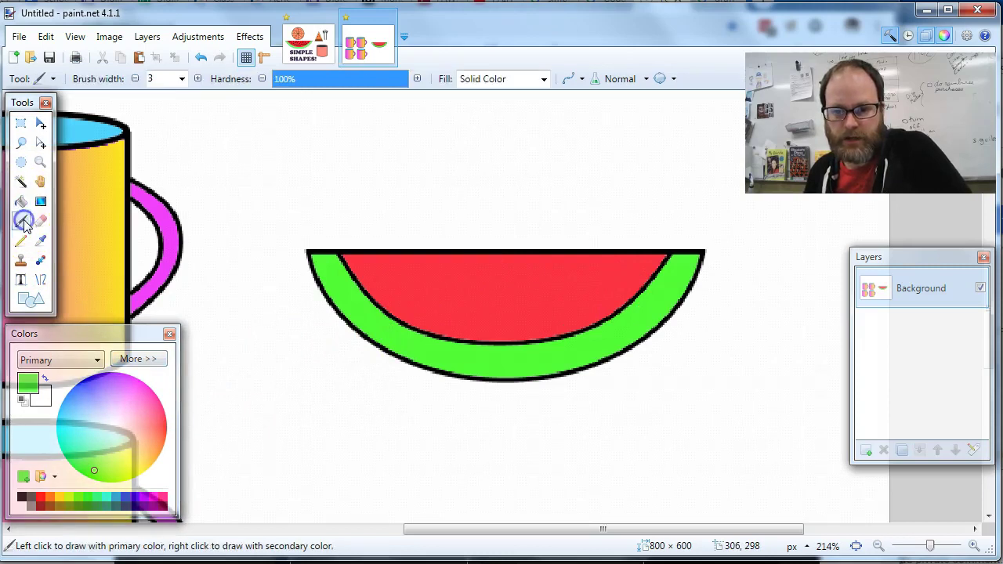
pyautogui.click(181, 78)
pyautogui.click(156, 150)
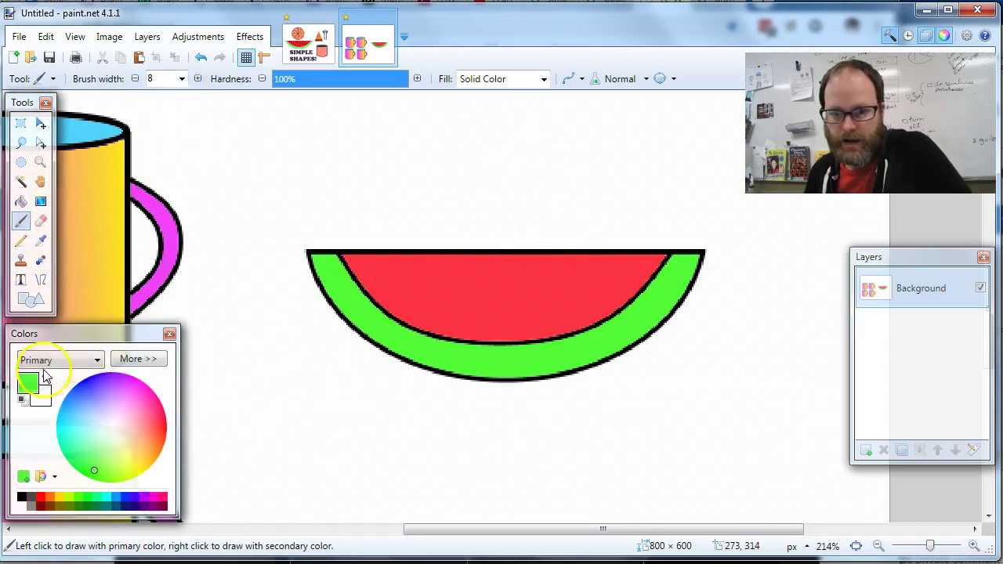
pyautogui.click(22, 497)
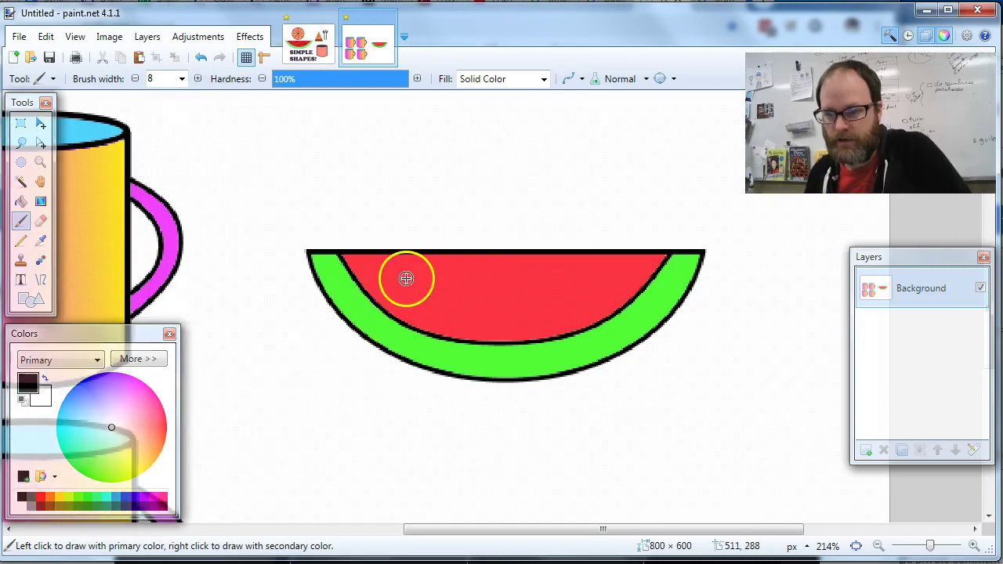
# Stamp ten black seed dots across the red flesh
pyautogui.click(439, 301)
pyautogui.click(458, 276)
pyautogui.click(504, 310)
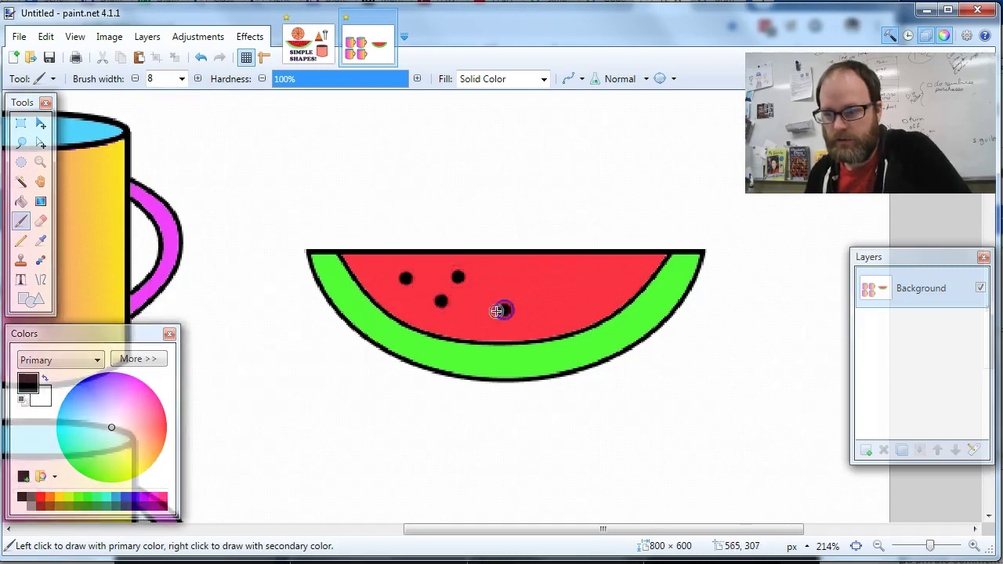
pyautogui.click(496, 272)
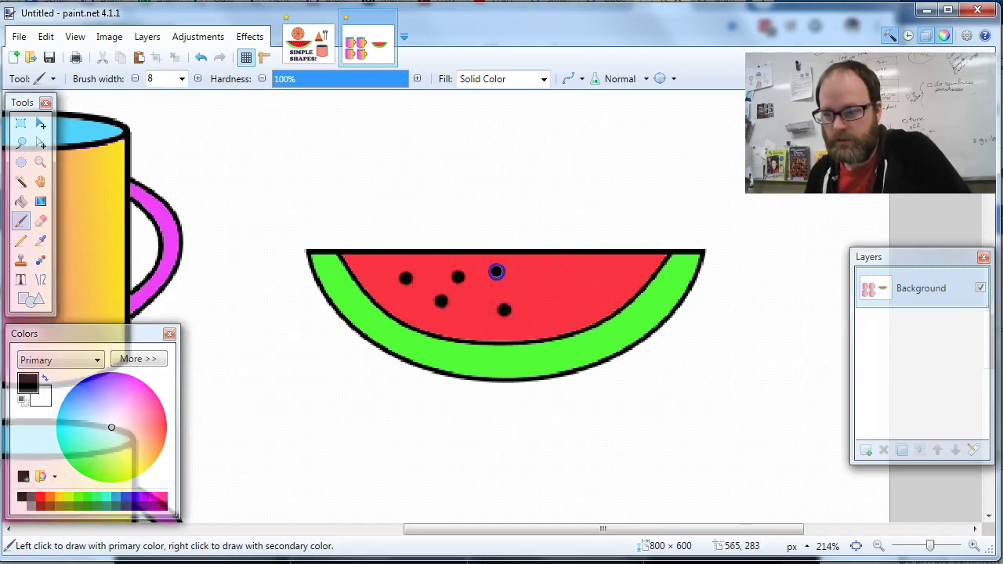
pyautogui.click(541, 277)
pyautogui.click(587, 297)
pyautogui.click(623, 276)
pyautogui.click(379, 271)
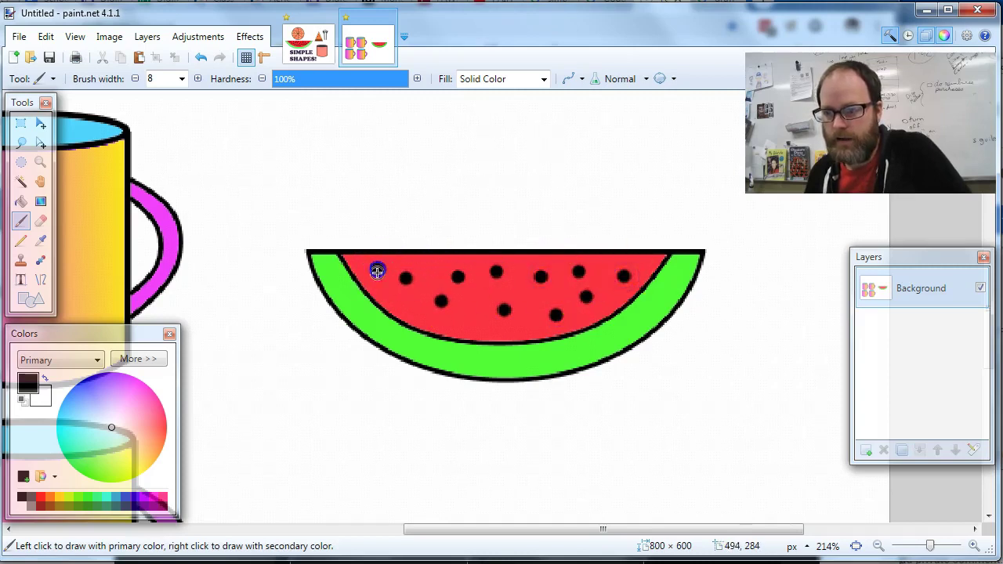
pyautogui.click(415, 312)
pyautogui.click(468, 322)
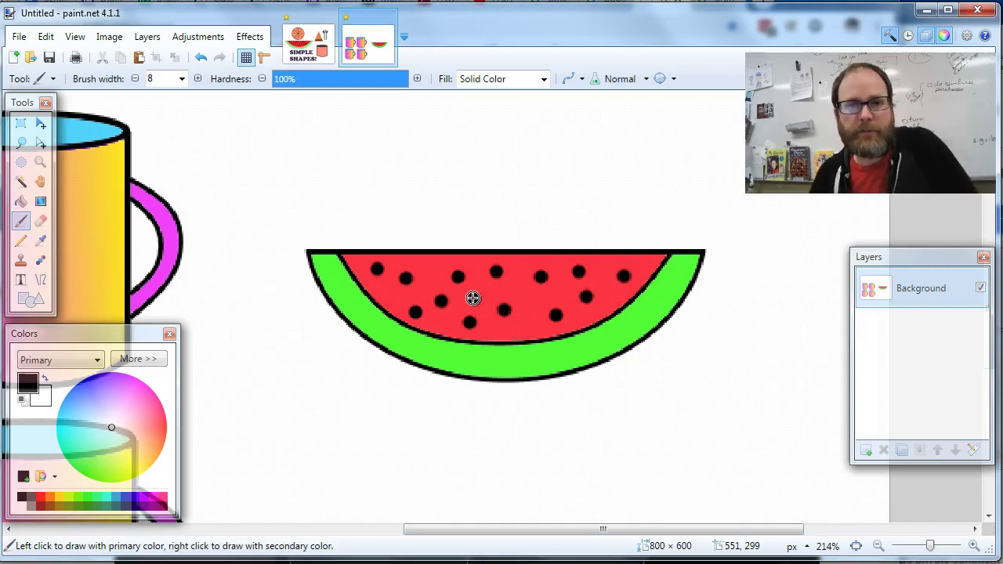
# Add one more black seed dot to the red flesh
pyautogui.click(473, 298)
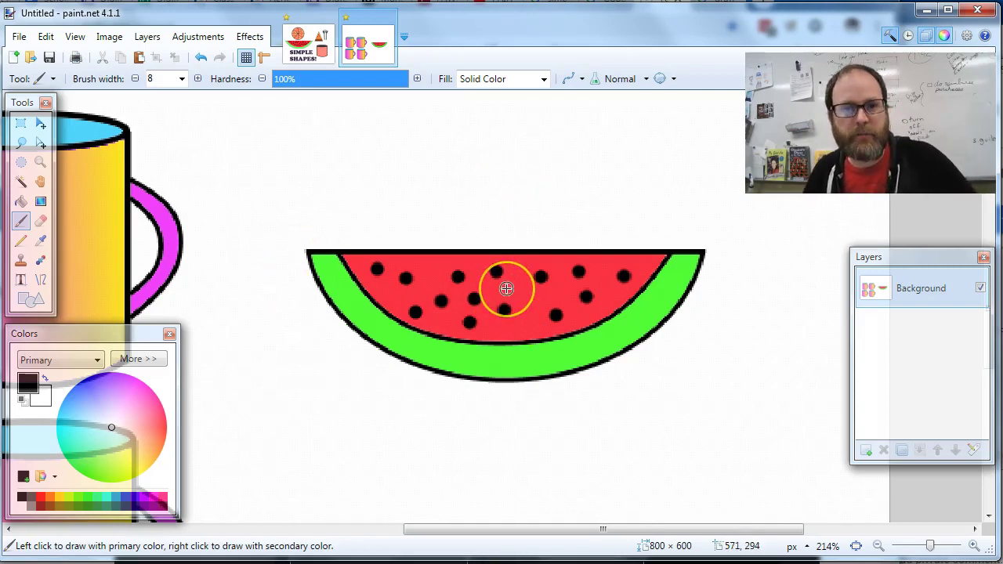